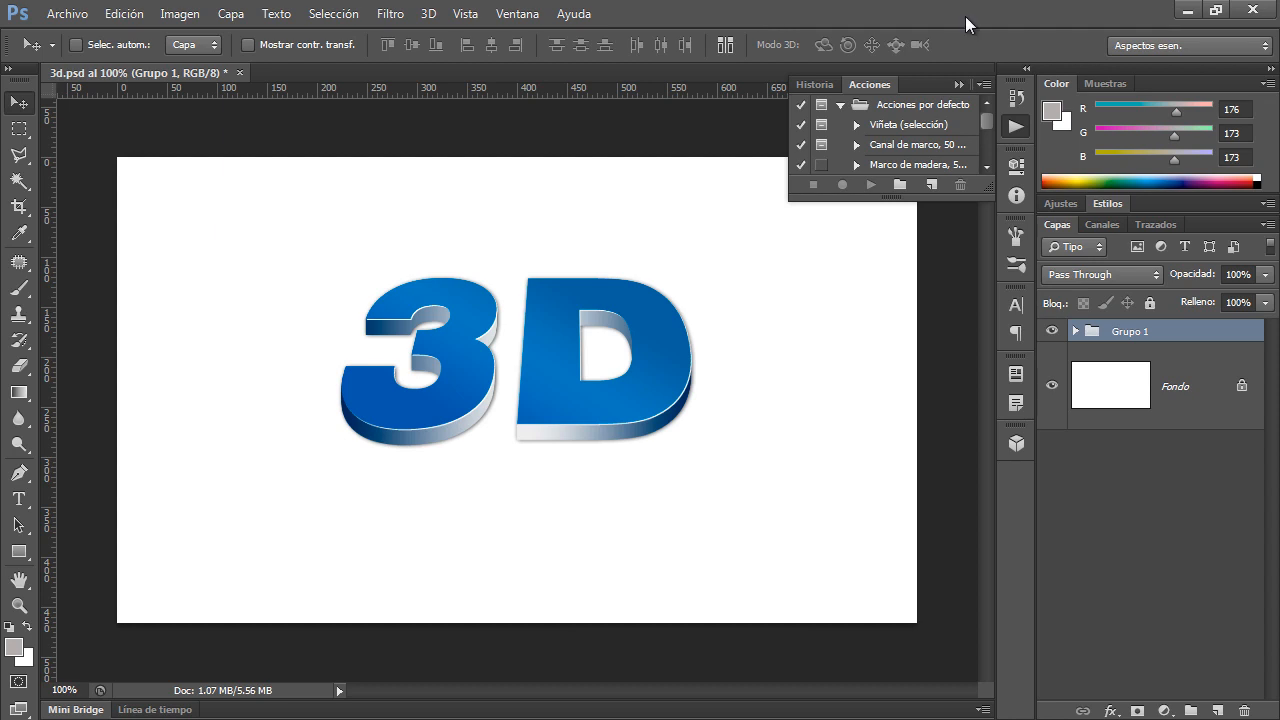
# - Examine the layers inside Grupo 1 of 3d.psd, temporarily hiding the two upper 3D layers to see how the effect is built
pyautogui.click(958, 85)
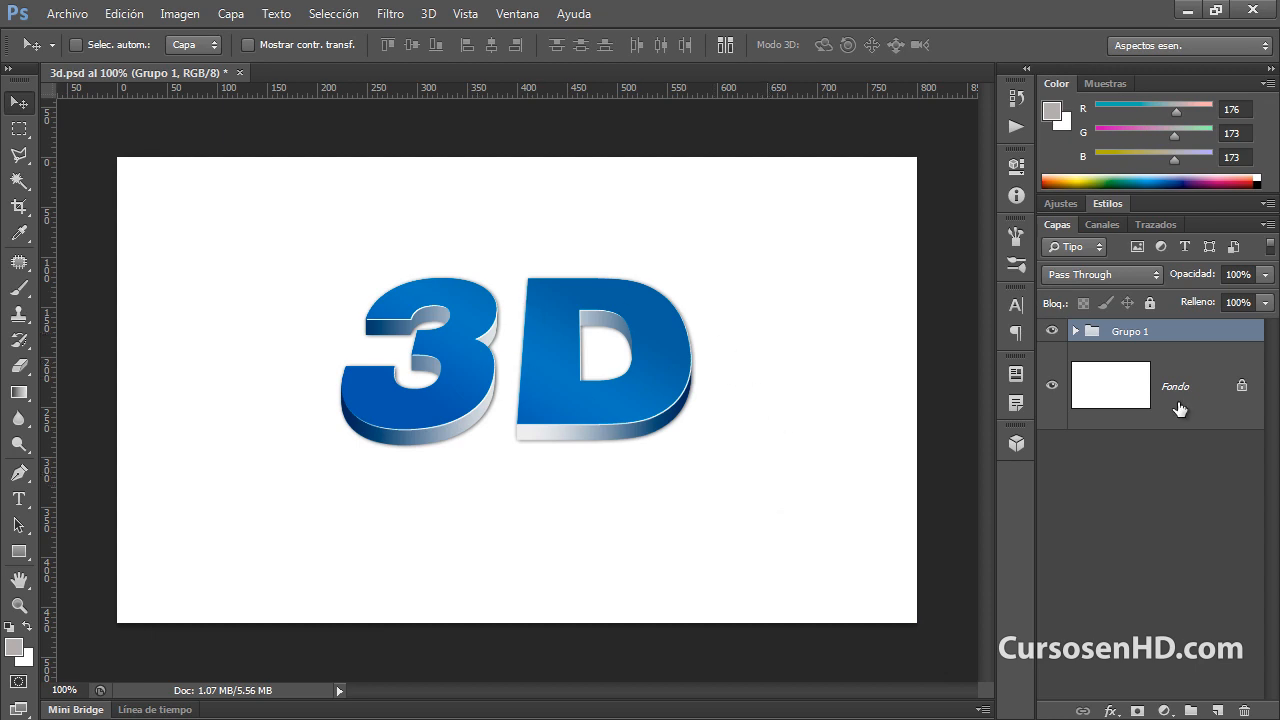
pyautogui.click(1075, 331)
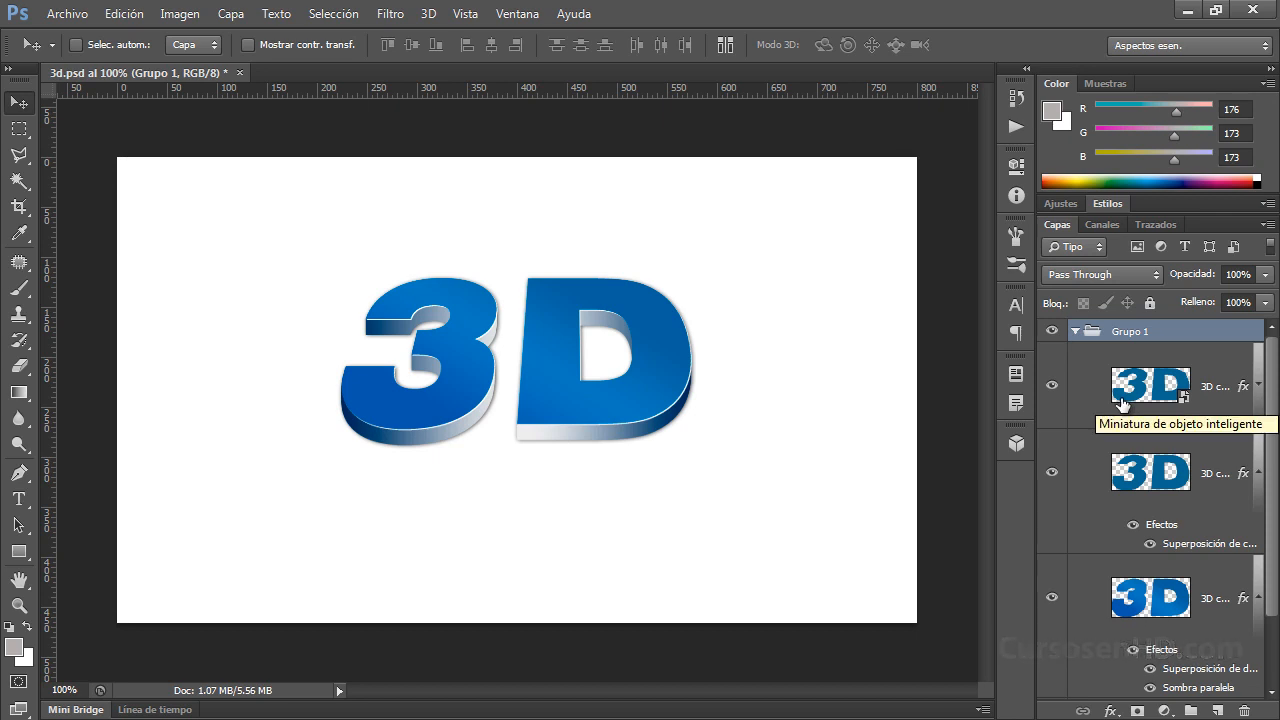
pyautogui.click(1051, 388)
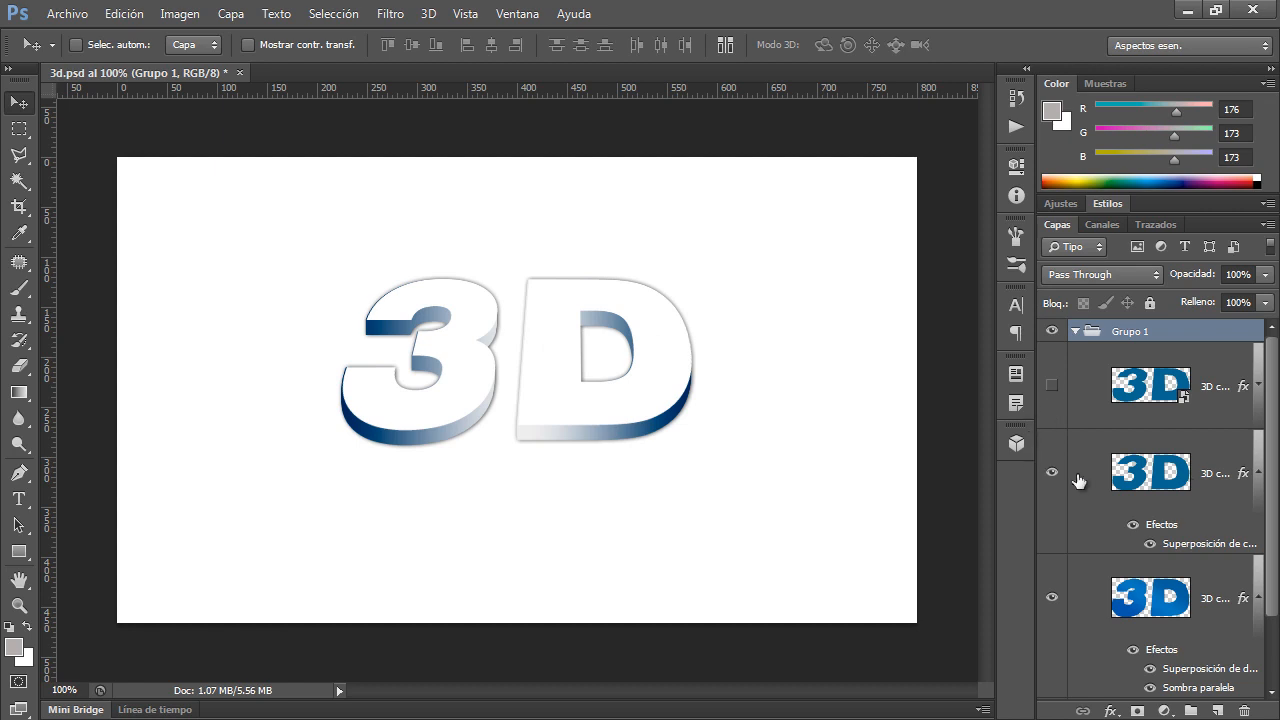
pyautogui.click(1051, 386)
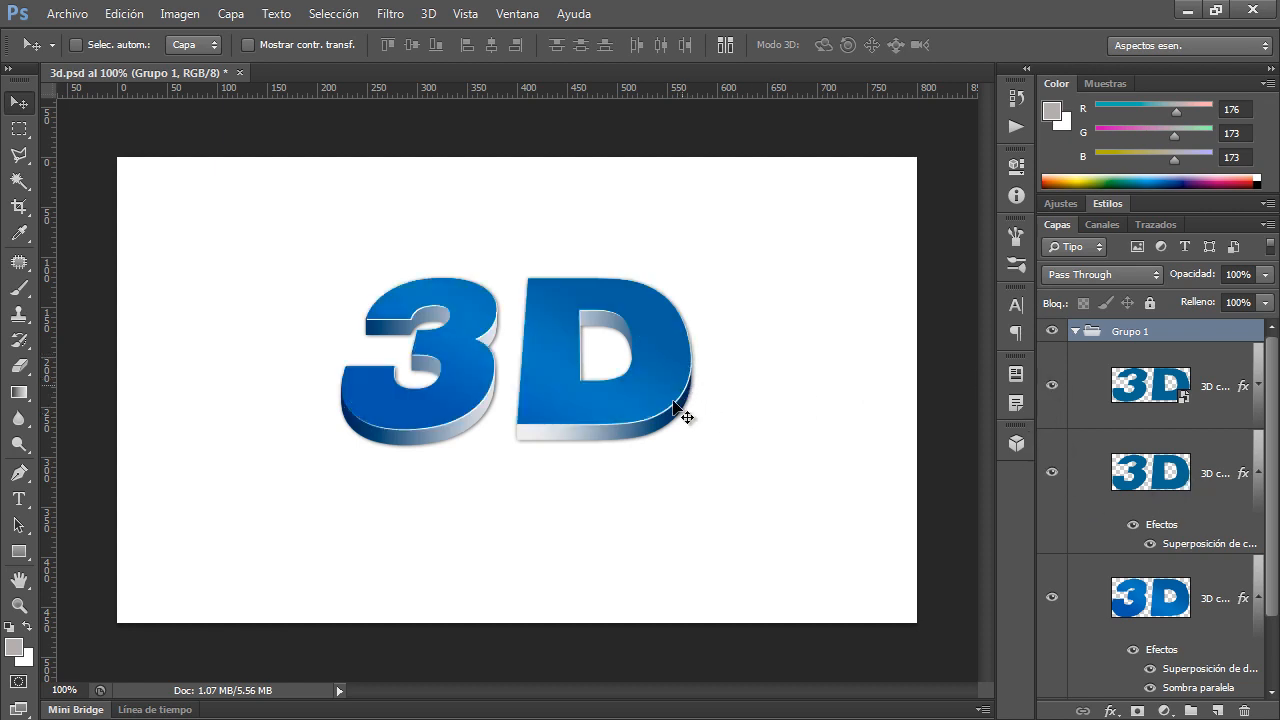
pyautogui.click(1052, 474)
pyautogui.click(1053, 390)
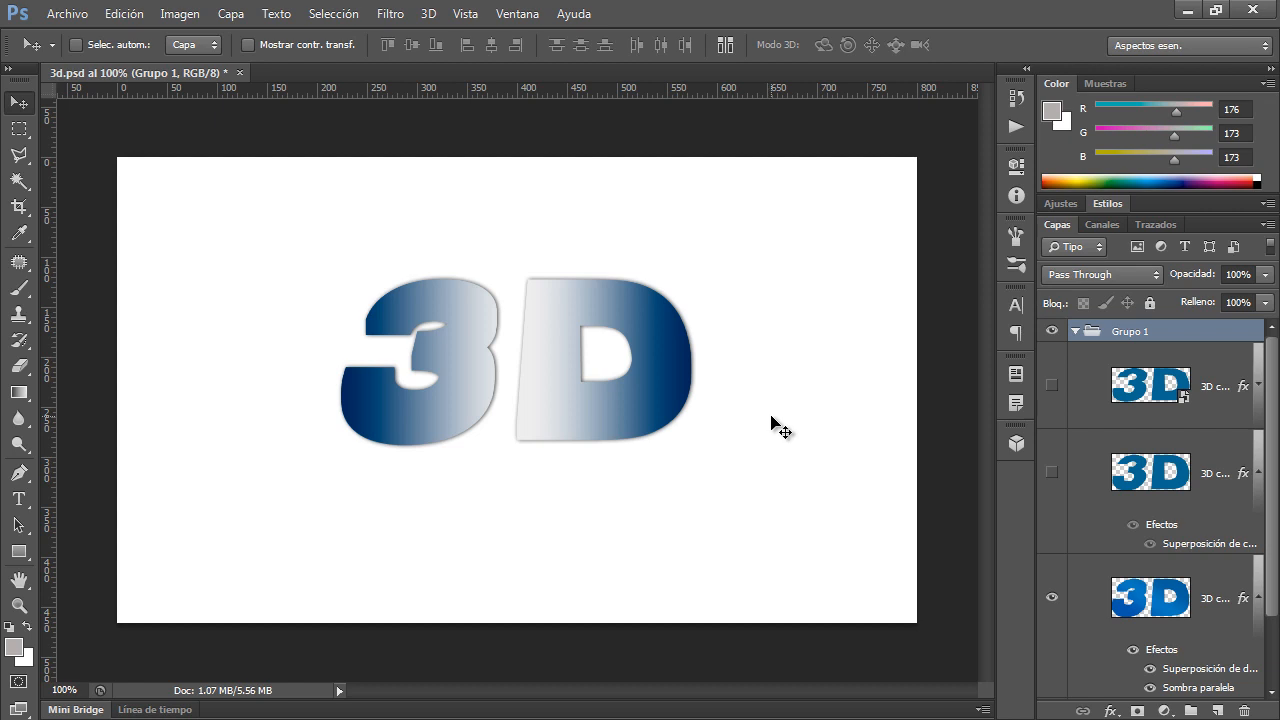
pyautogui.click(1051, 472)
pyautogui.click(1051, 386)
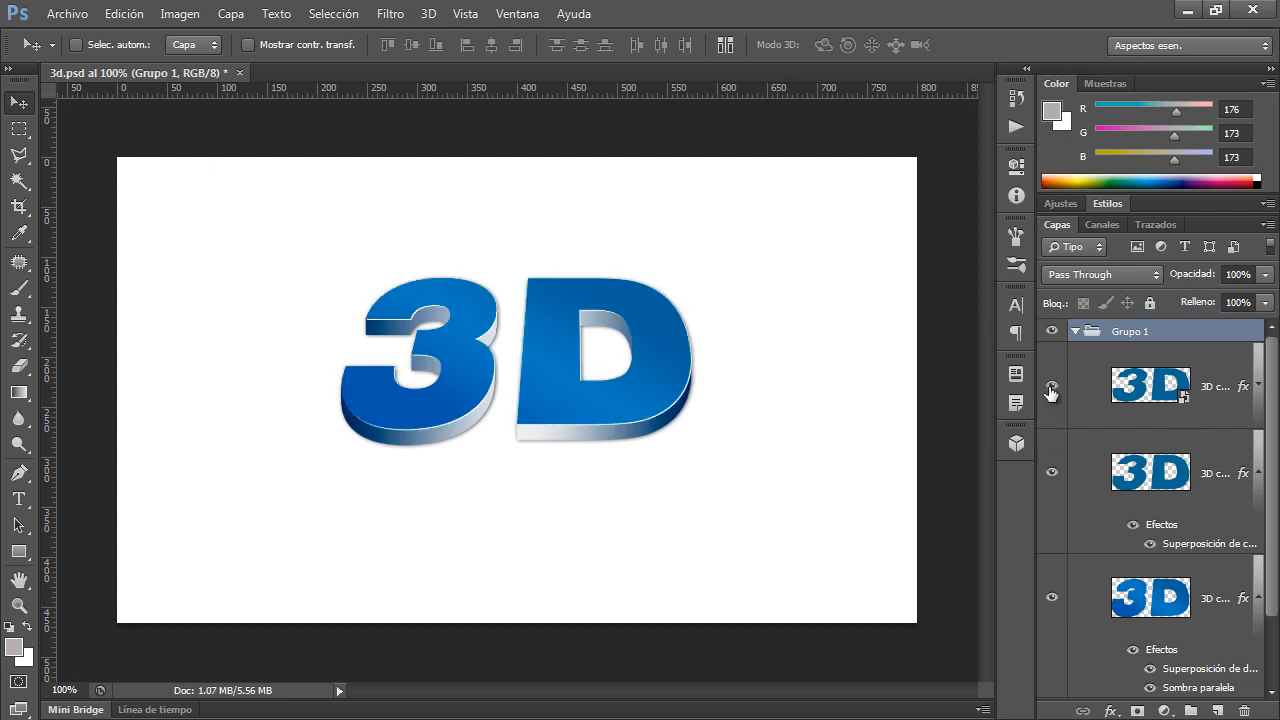
# - Create a new document 800 pixels wide and 500 pixels high with a white background
pyautogui.click(67, 13)
pyautogui.click(80, 36)
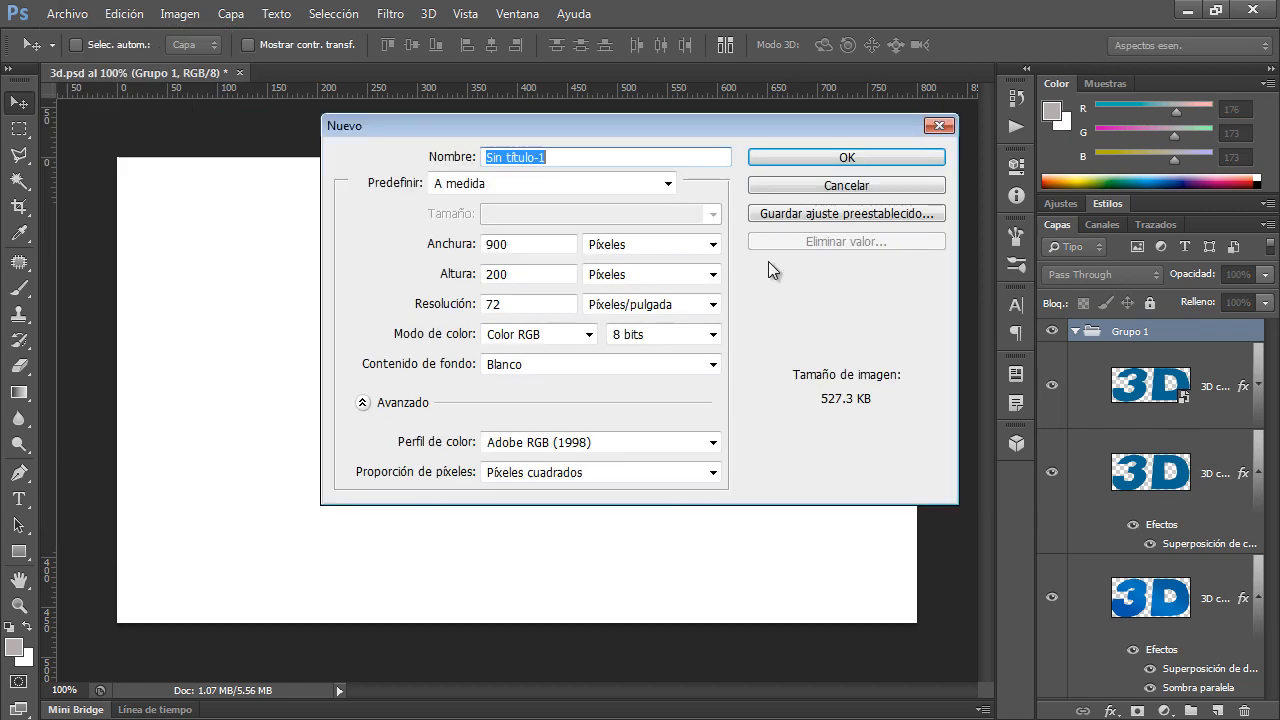
pyautogui.click(515, 246)
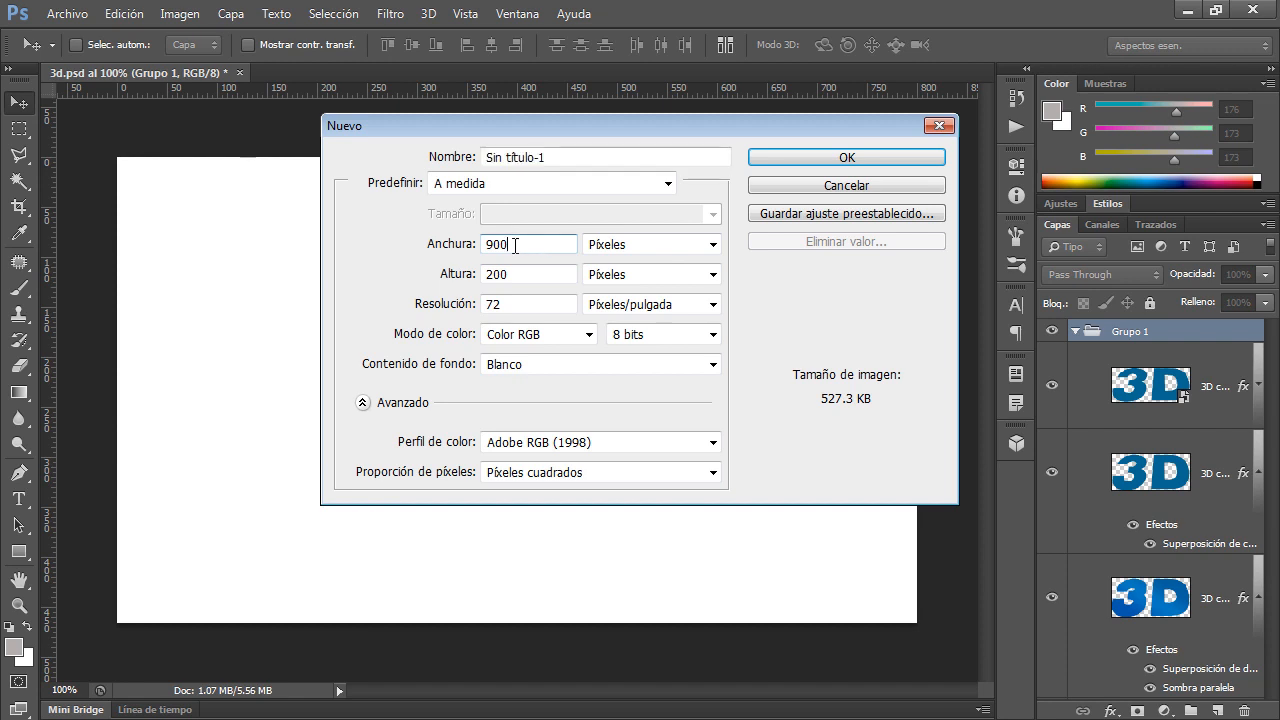
pyautogui.moveTo(515, 246); pyautogui.dragTo(478, 252)
pyautogui.write('800')
pyautogui.moveTo(546, 274); pyautogui.dragTo(421, 279)
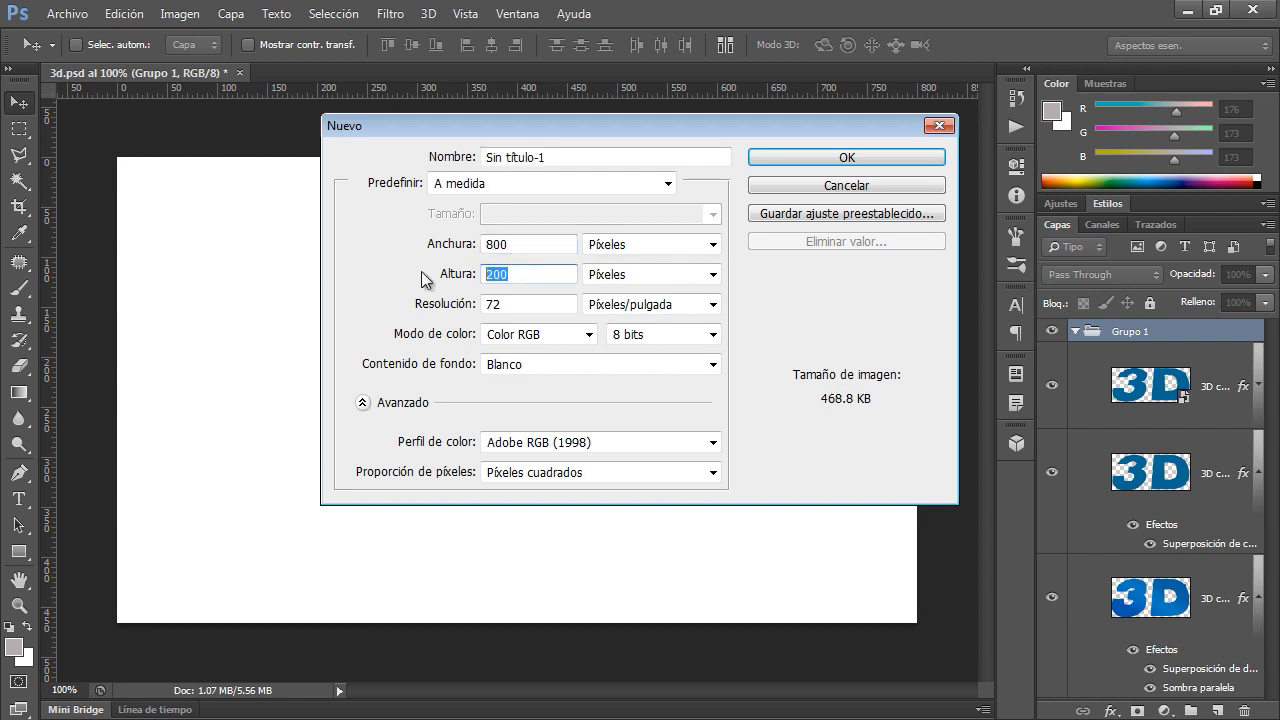
pyautogui.write('500')
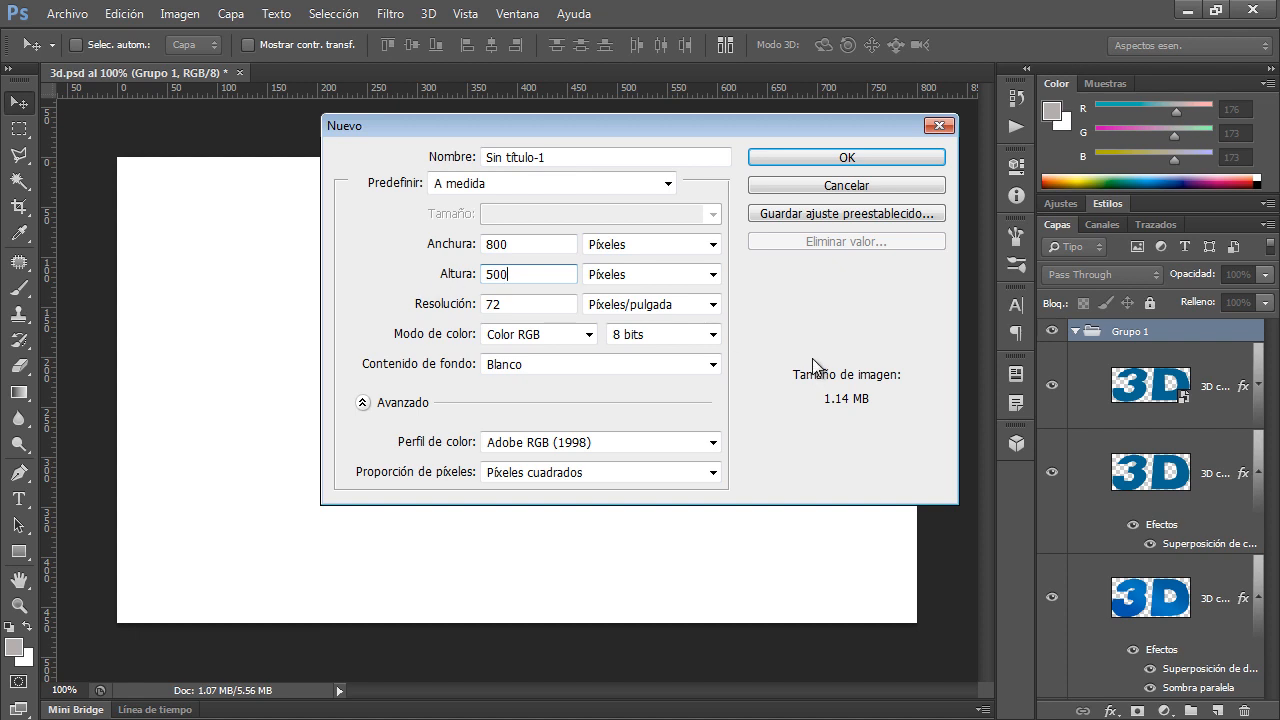
pyautogui.click(818, 160)
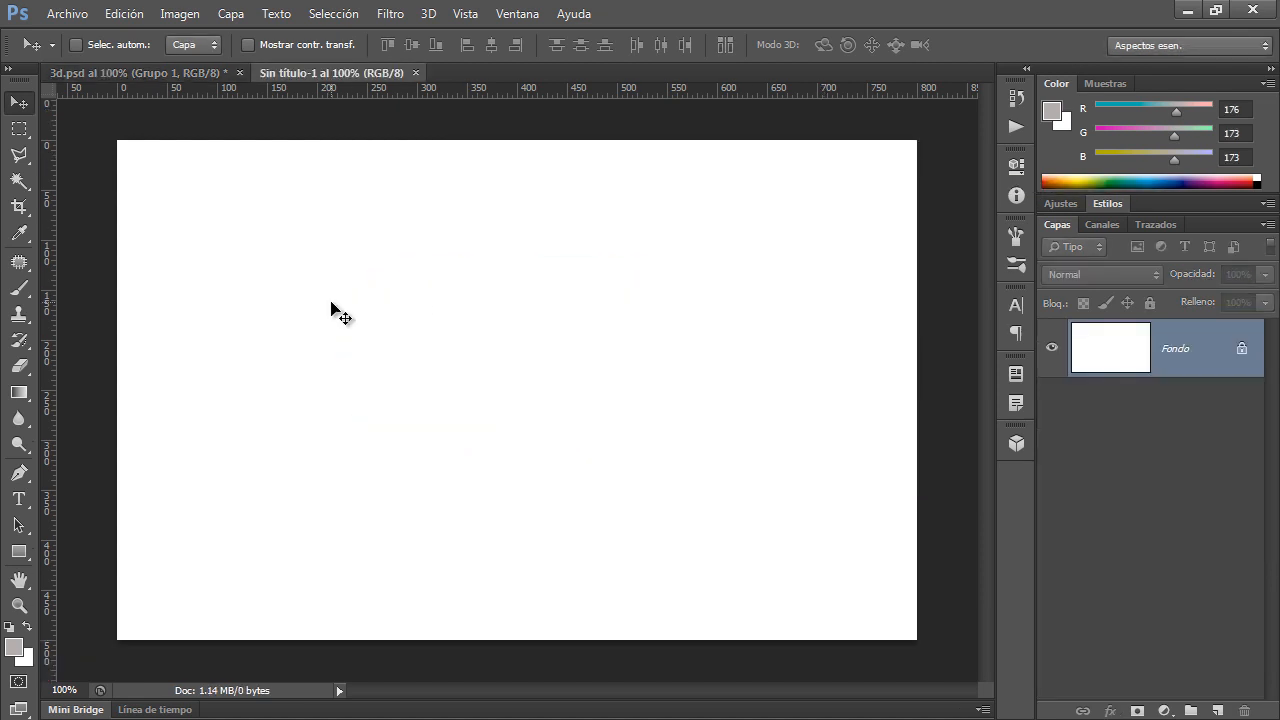
# - Add the text "3D" in 300 pt Swis721 Blk BT and move it to the middle of the canvas
pyautogui.press('t')
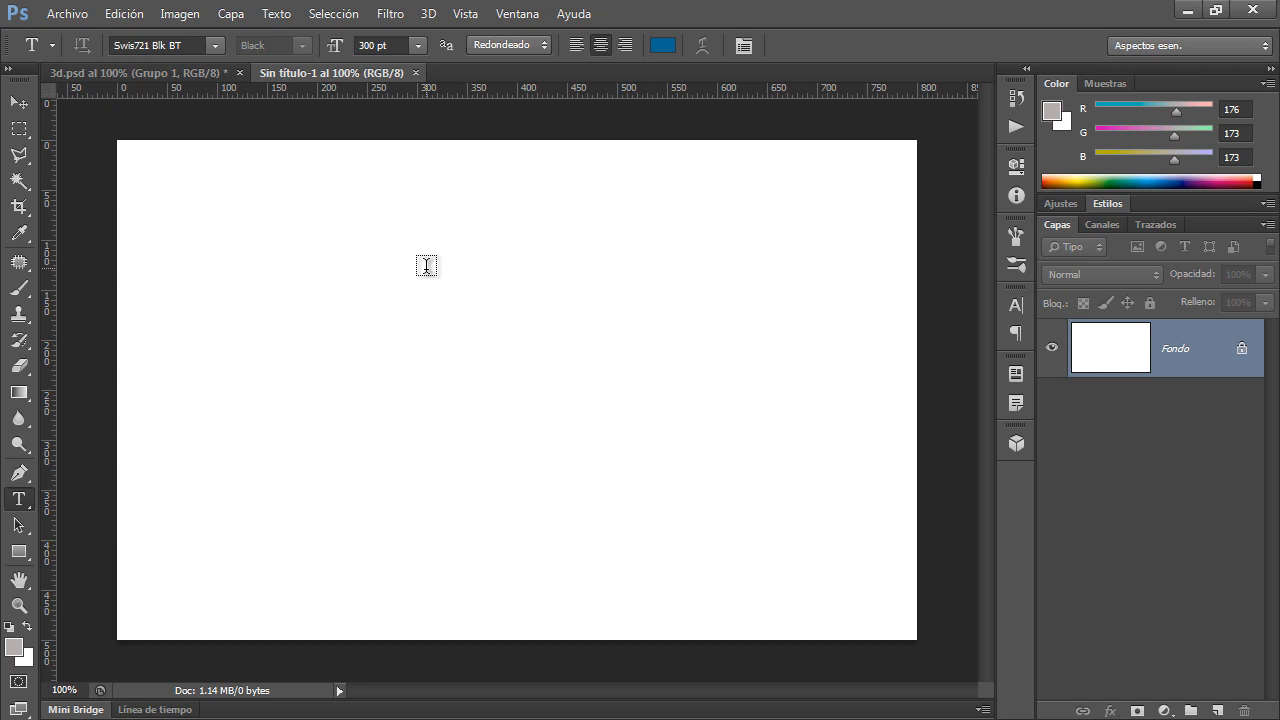
pyautogui.click(305, 347)
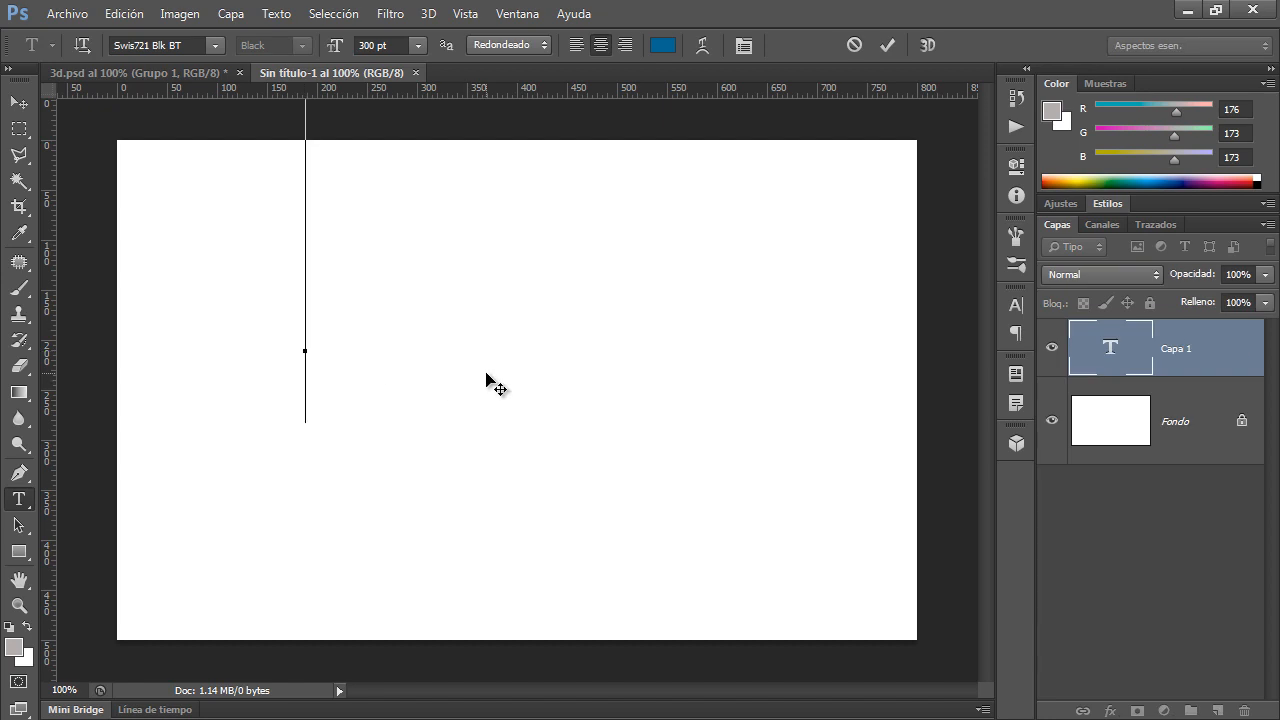
pyautogui.write('3D')
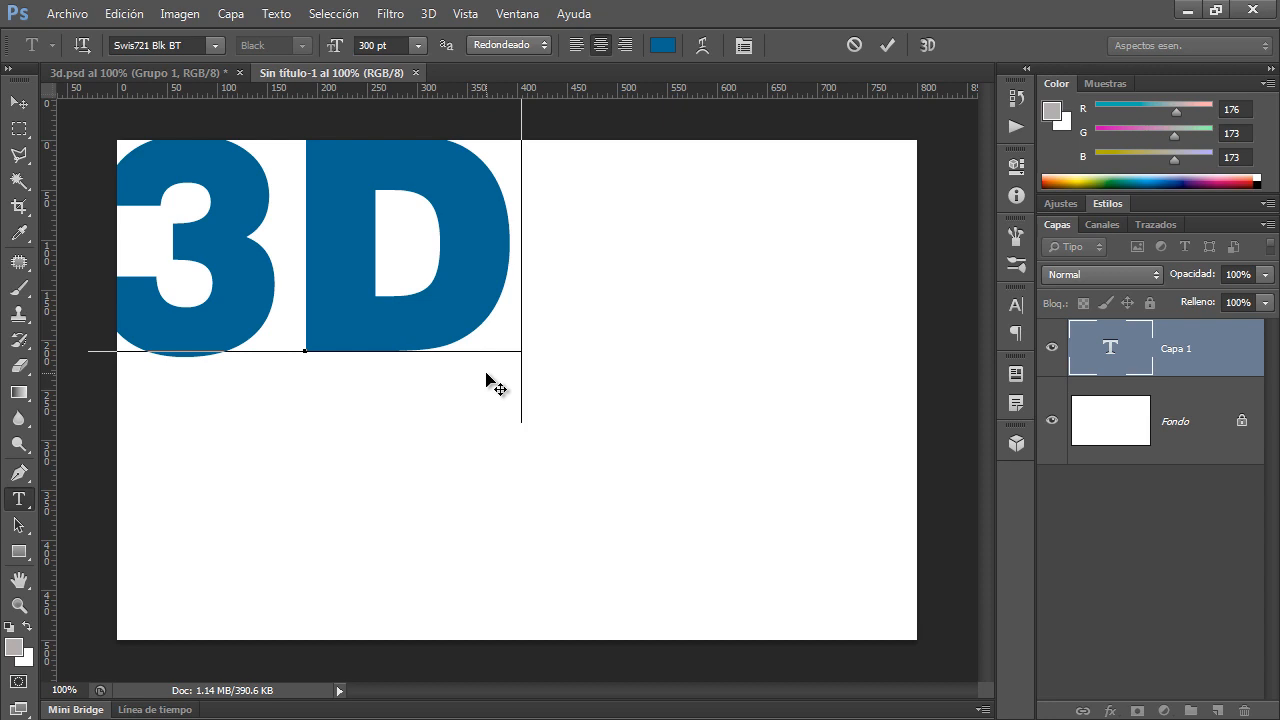
pyautogui.hotkey('ctrl', 'Return')
pyautogui.press('v')
pyautogui.moveTo(354, 260); pyautogui.dragTo(563, 342)
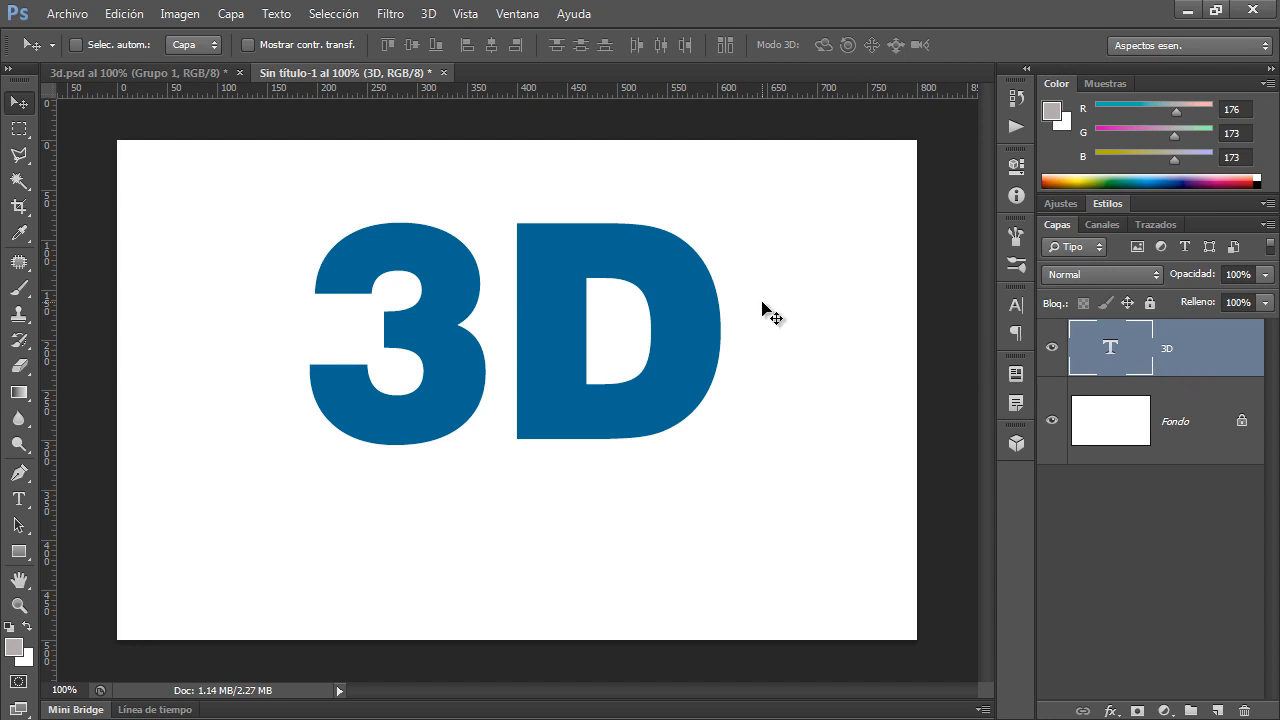
pyautogui.hotkey('ctrl', 't')
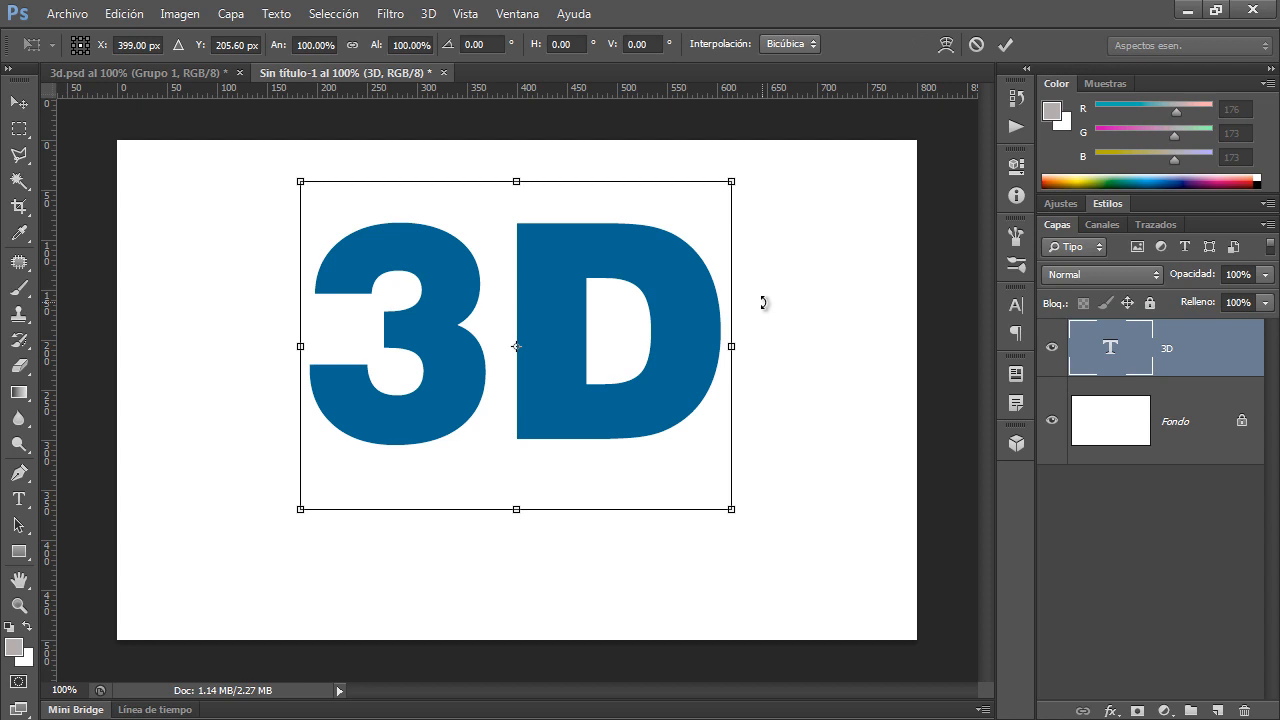
pyautogui.rightClick(529, 395)
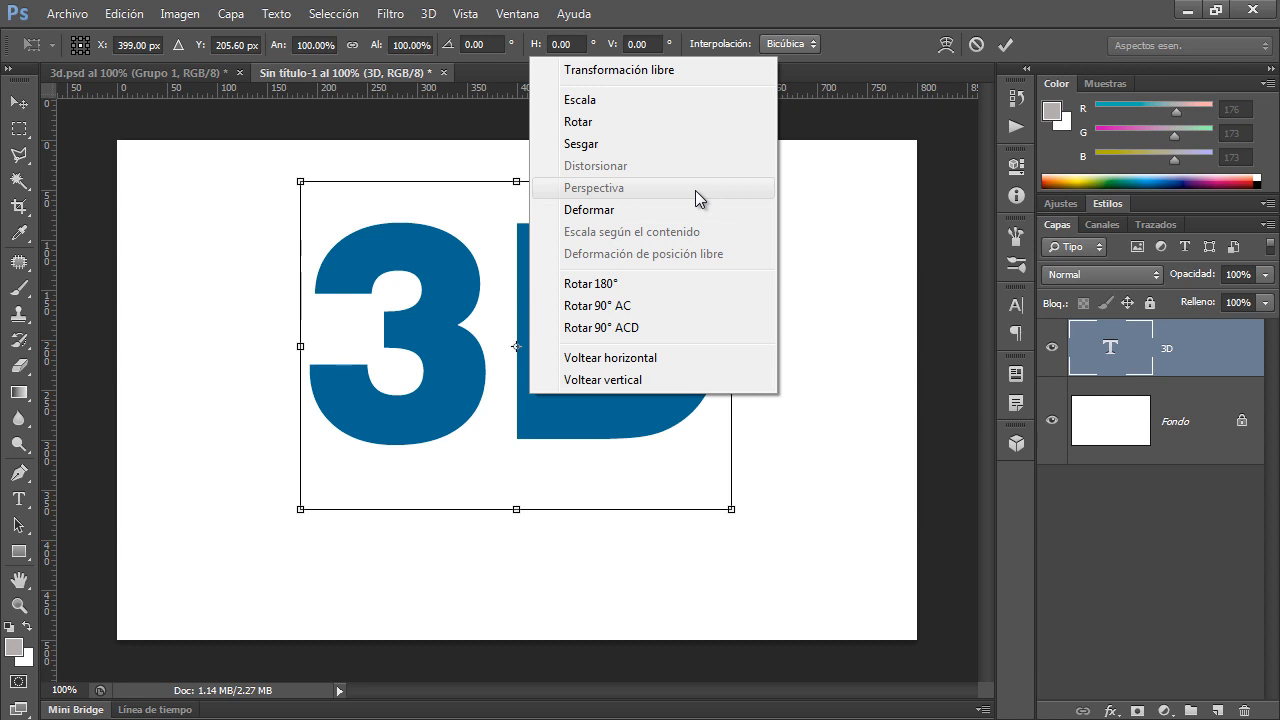
pyautogui.press('Escape')
pyautogui.press('Escape')
# - Convert the 3D text layer to a smart object and narrow its top edge with a Perspective transform
pyautogui.rightClick(1167, 334)
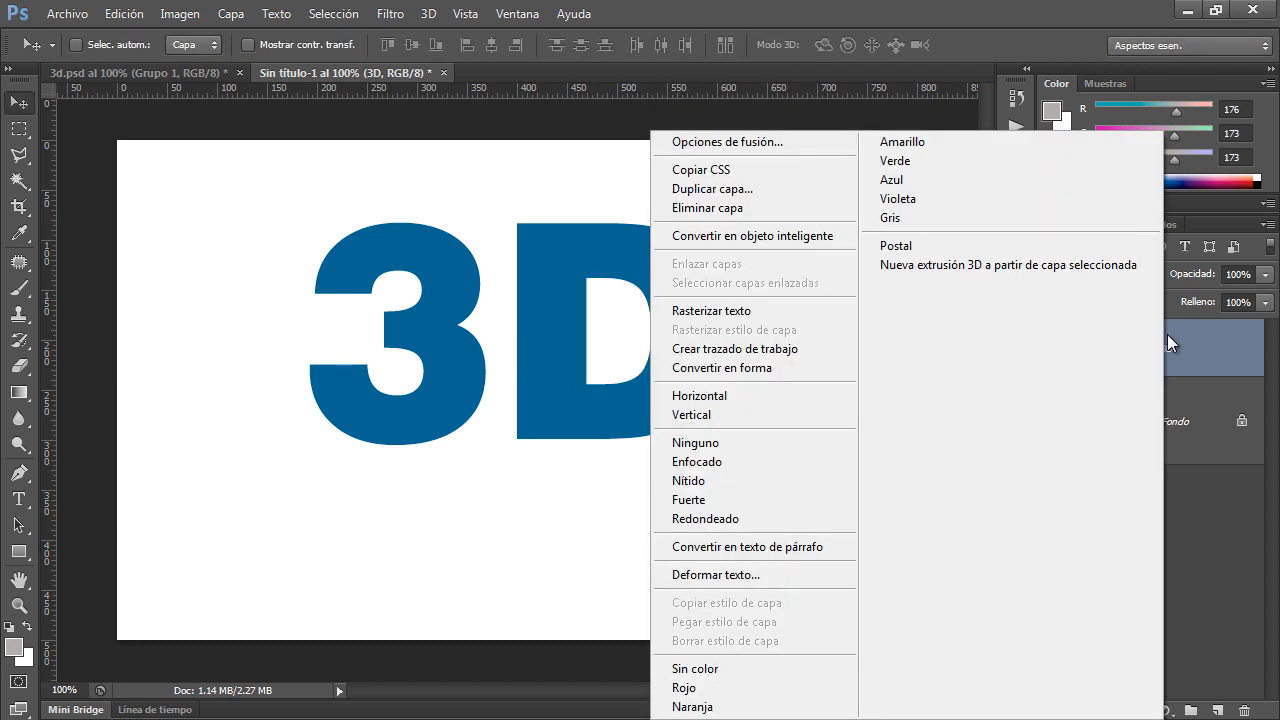
pyautogui.click(766, 236)
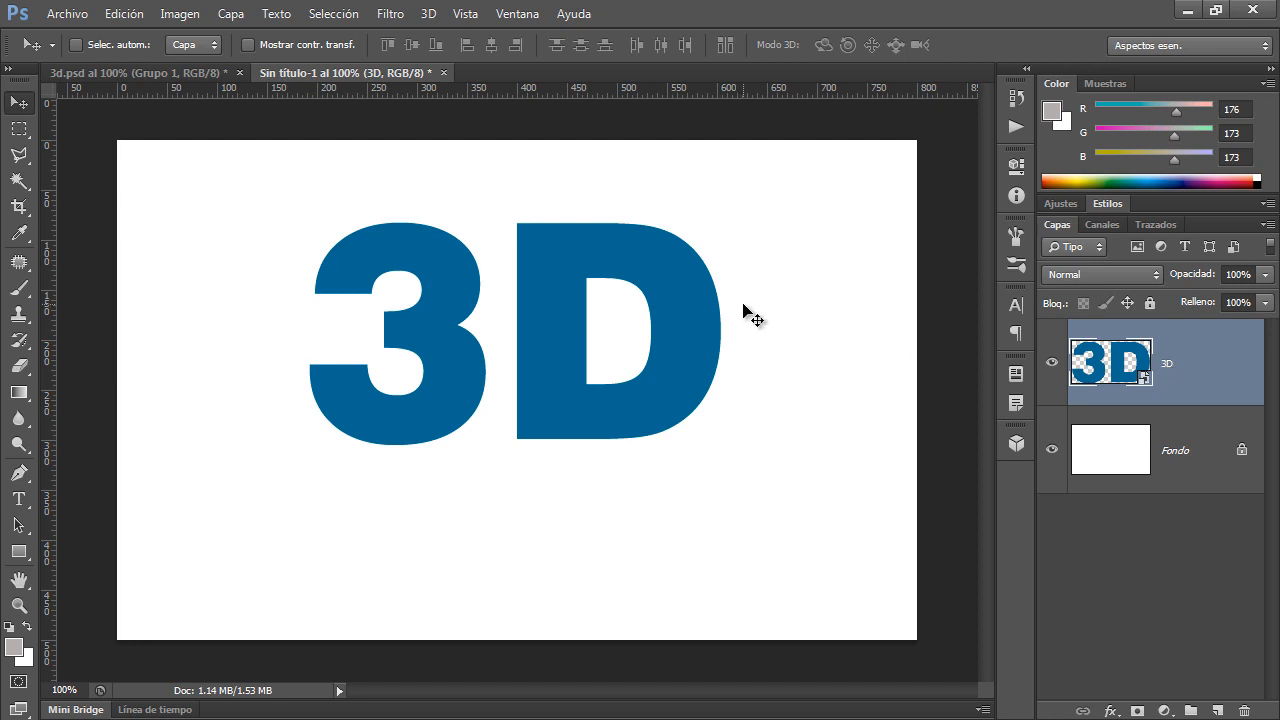
pyautogui.hotkey('ctrl', 't')
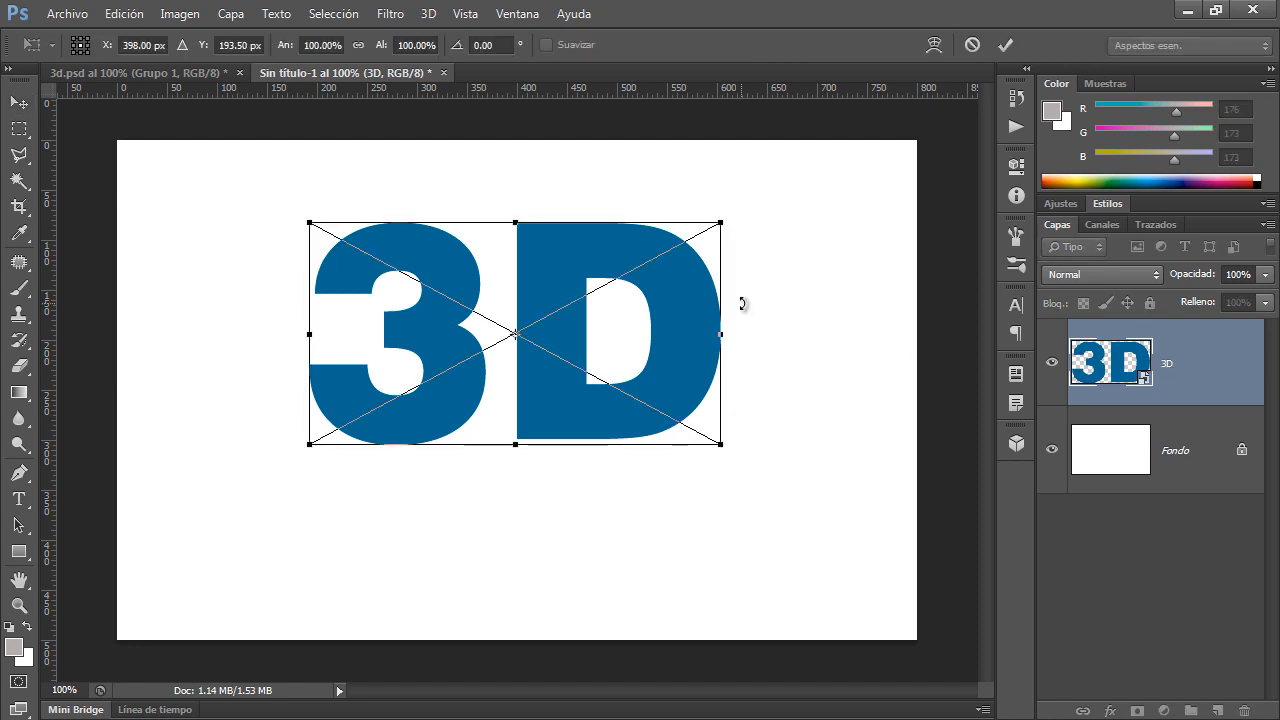
pyautogui.rightClick(556, 386)
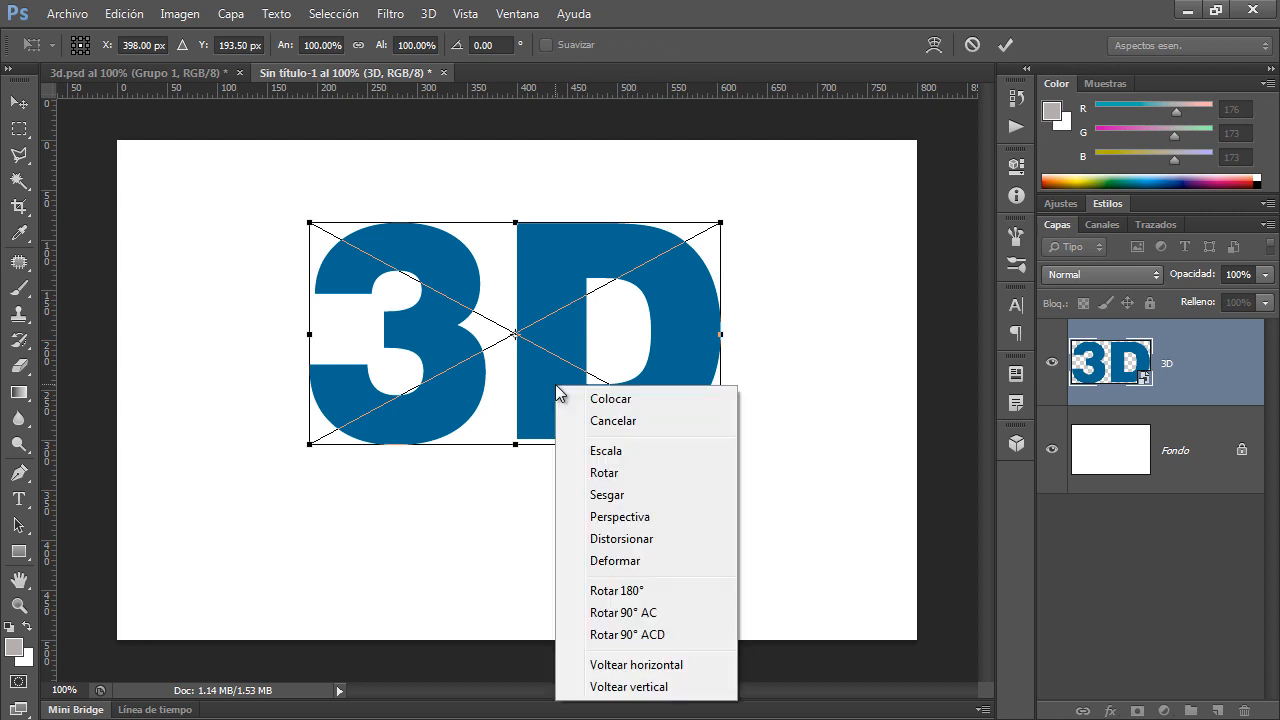
pyautogui.click(651, 519)
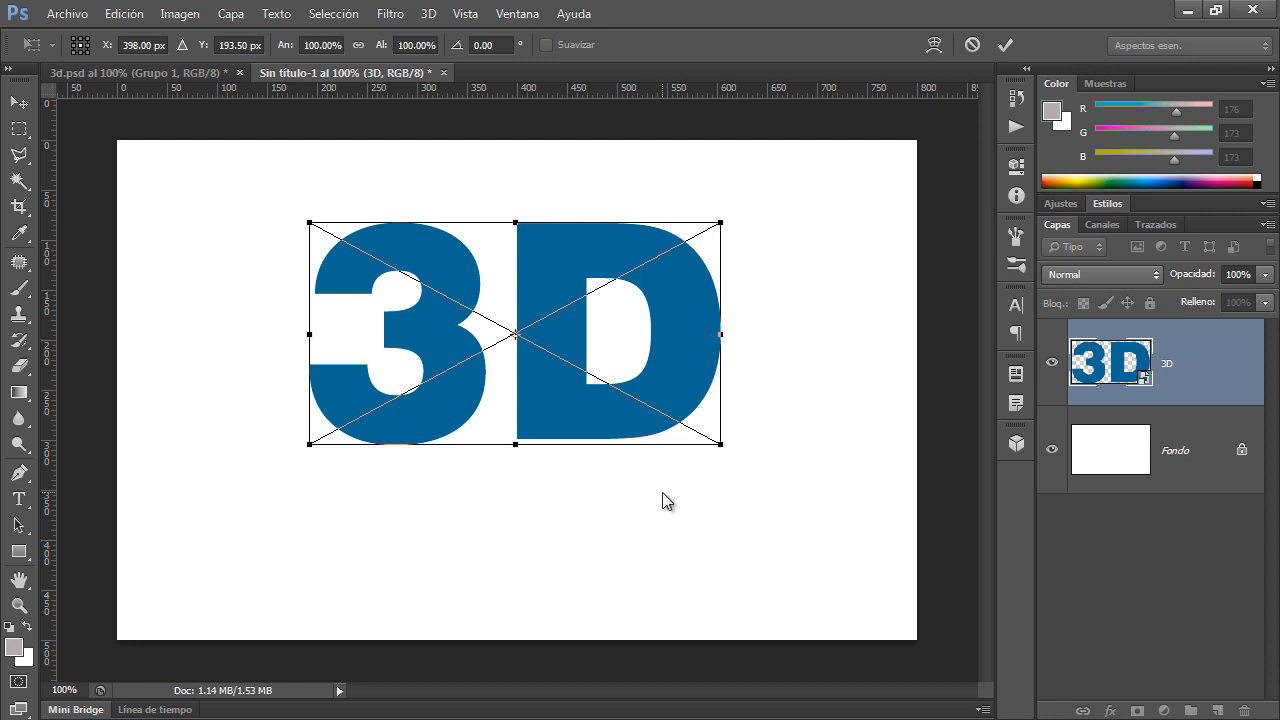
pyautogui.press('Return')
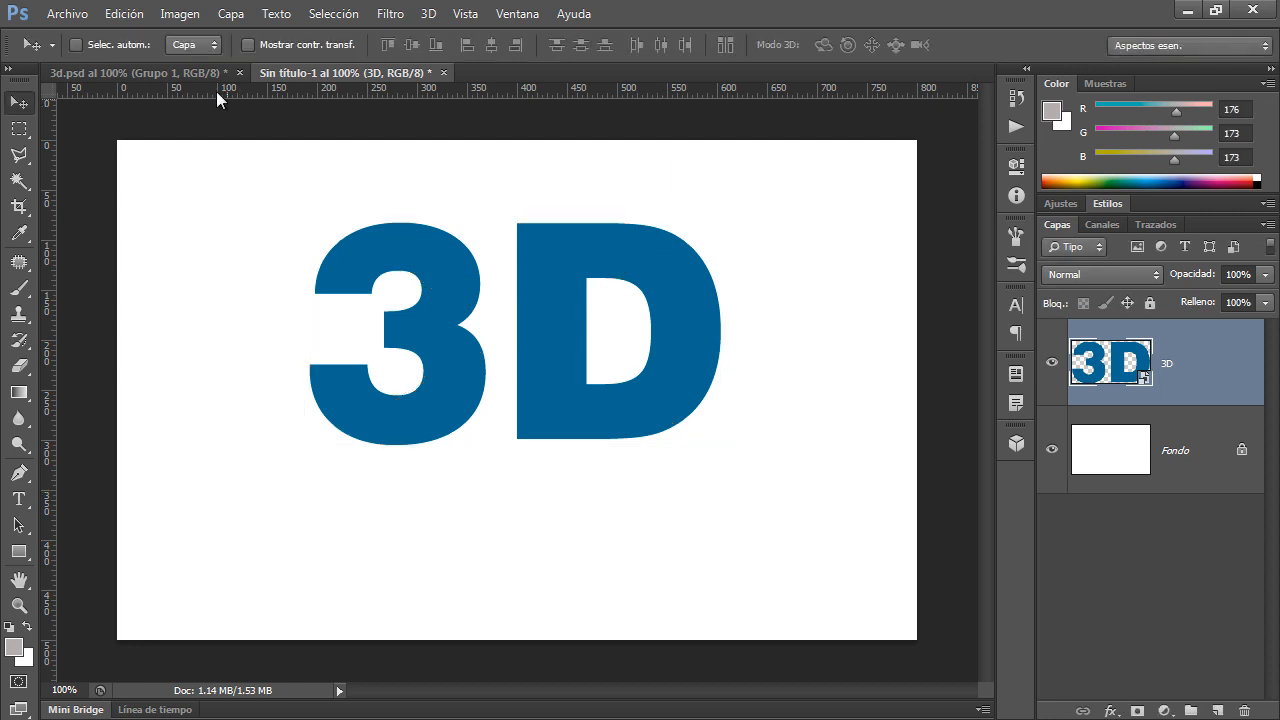
pyautogui.click(195, 77)
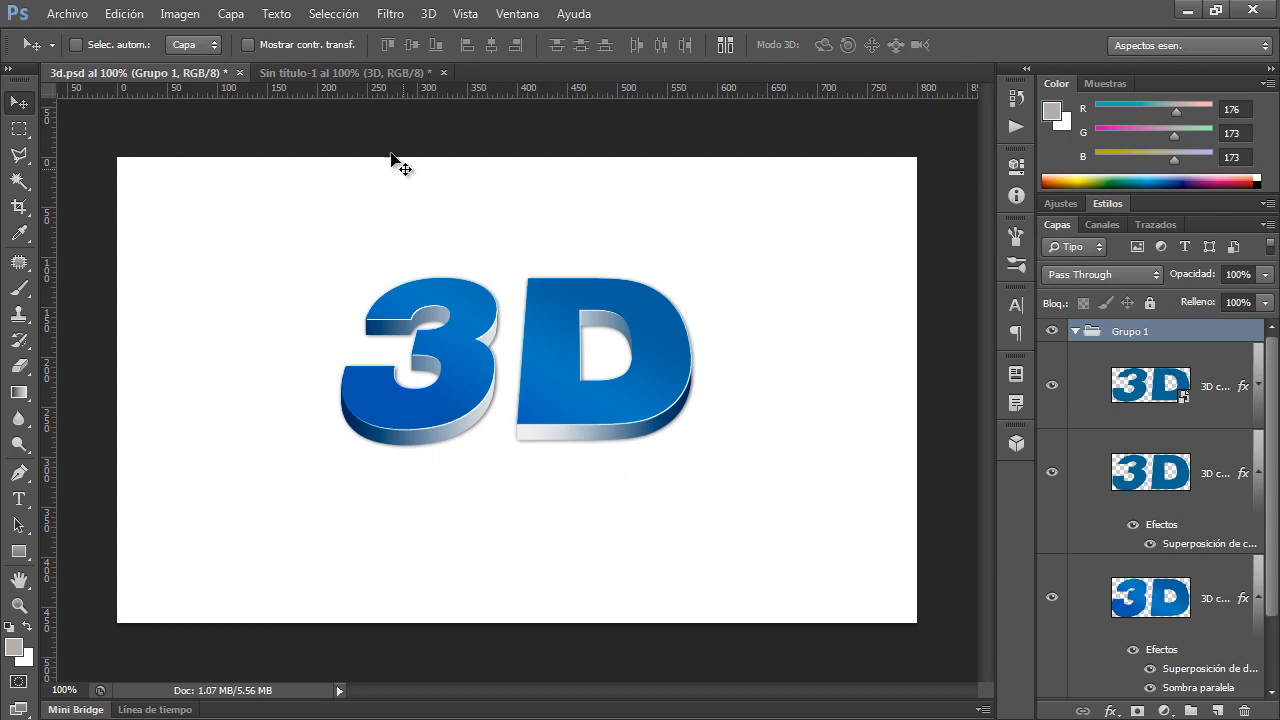
pyautogui.click(380, 73)
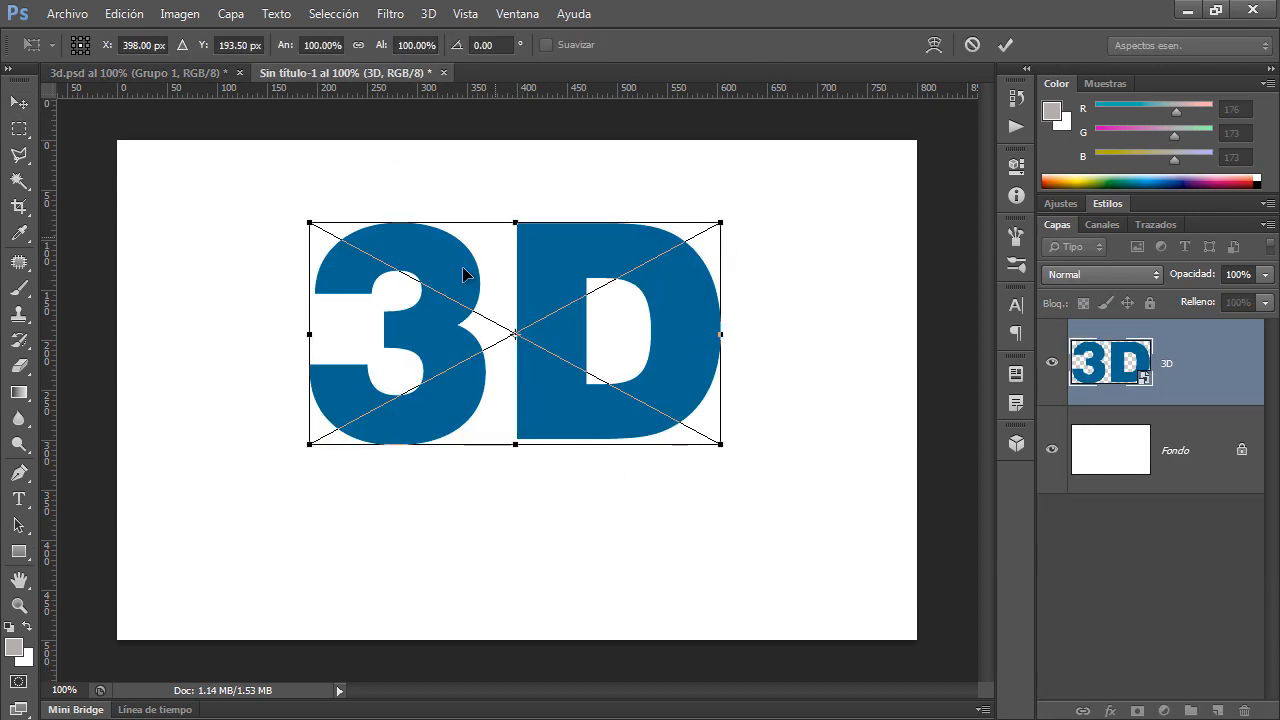
pyautogui.moveTo(311, 228); pyautogui.dragTo(230, 220)
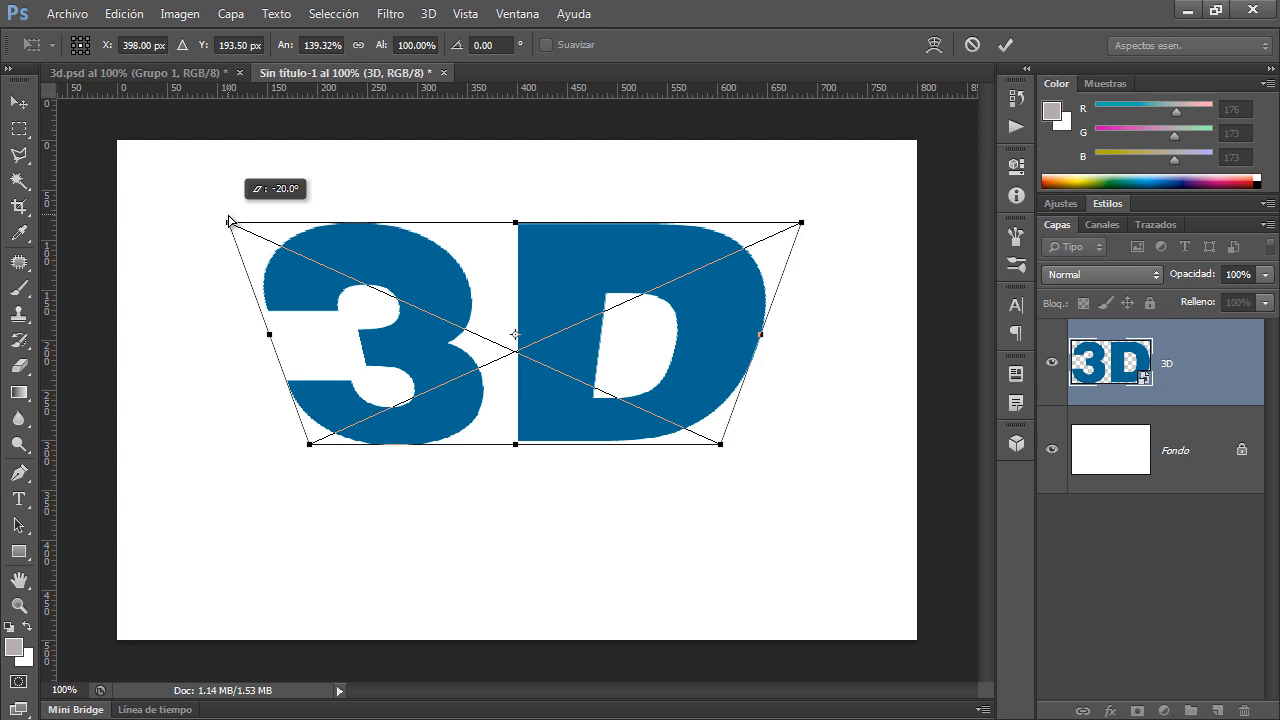
pyautogui.moveTo(230, 220); pyautogui.dragTo(380, 223)
pyautogui.press('Return')
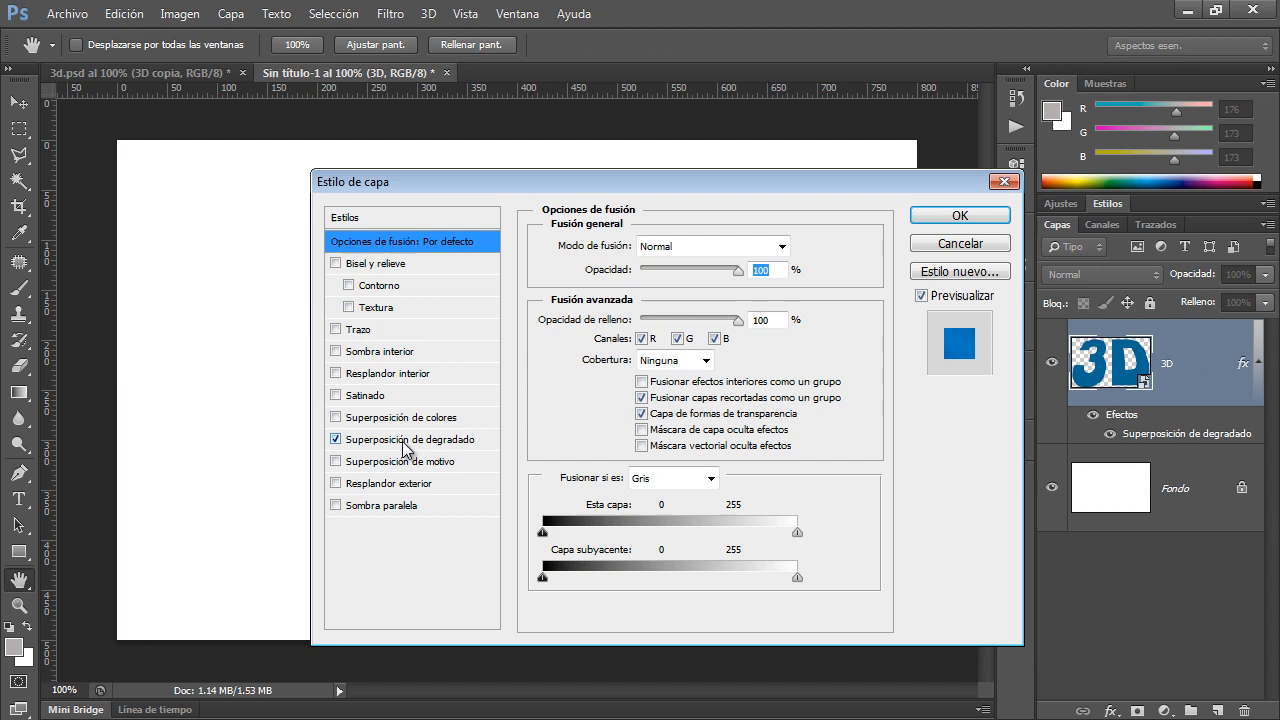
# - Open the 3D layer's Gradient Overlay in the gradient editor and inspect its end colour stops and the starting stop's colour code
pyautogui.click(414, 434)
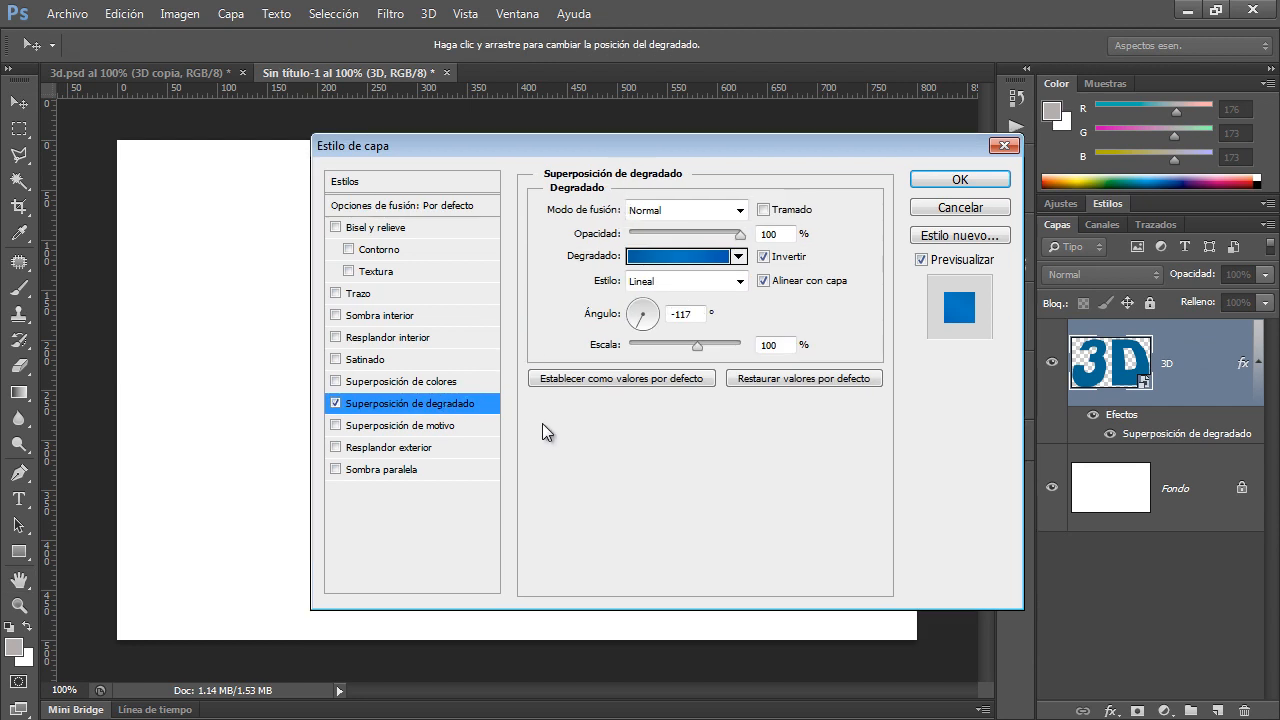
pyautogui.click(688, 257)
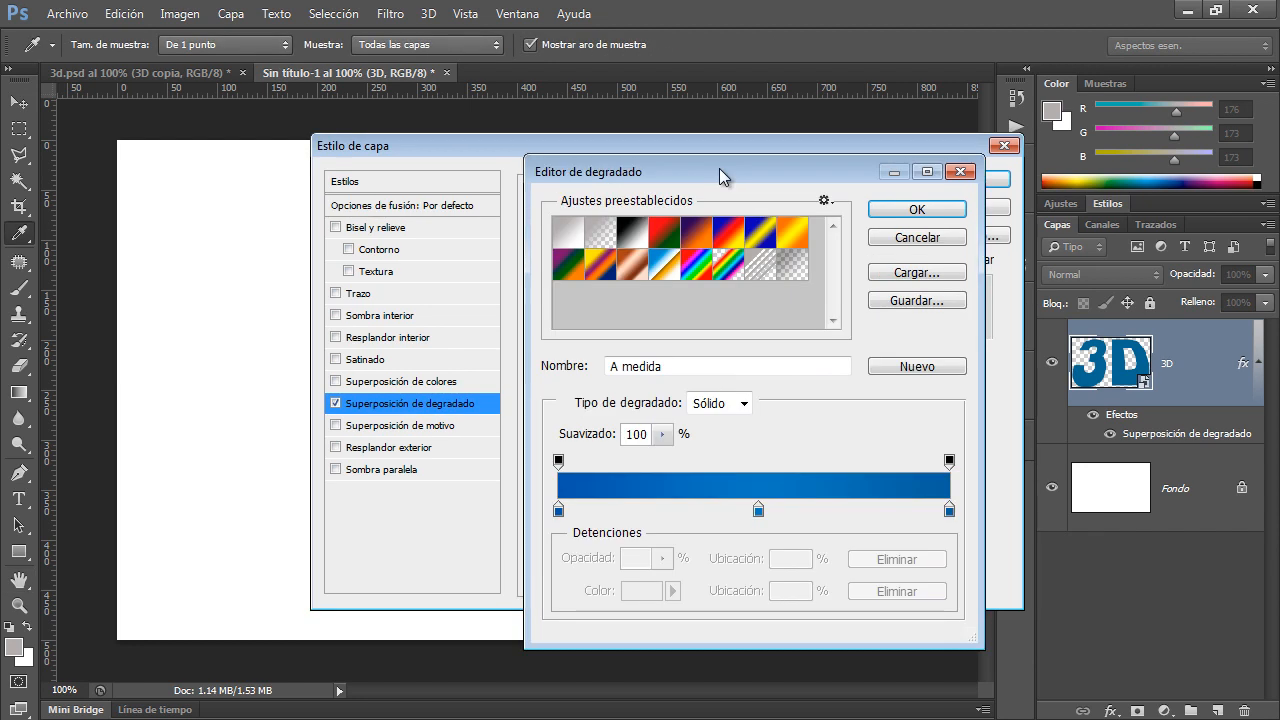
pyautogui.click(558, 510)
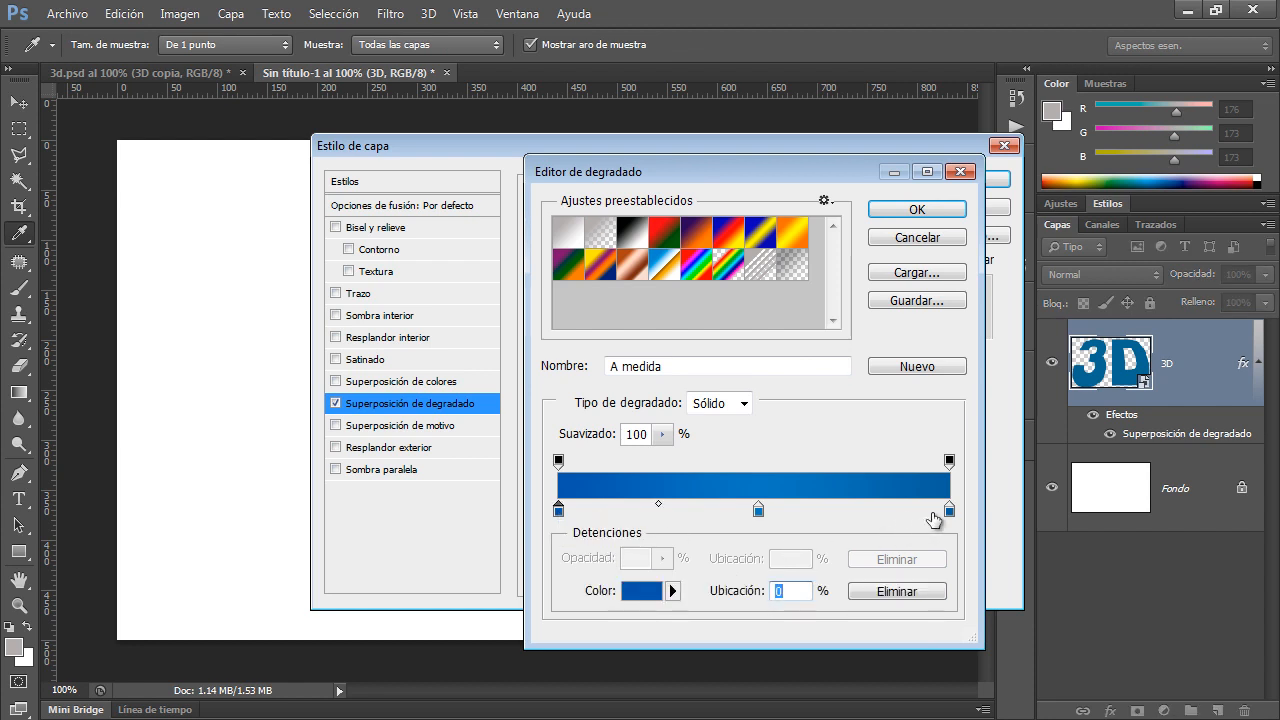
pyautogui.click(950, 512)
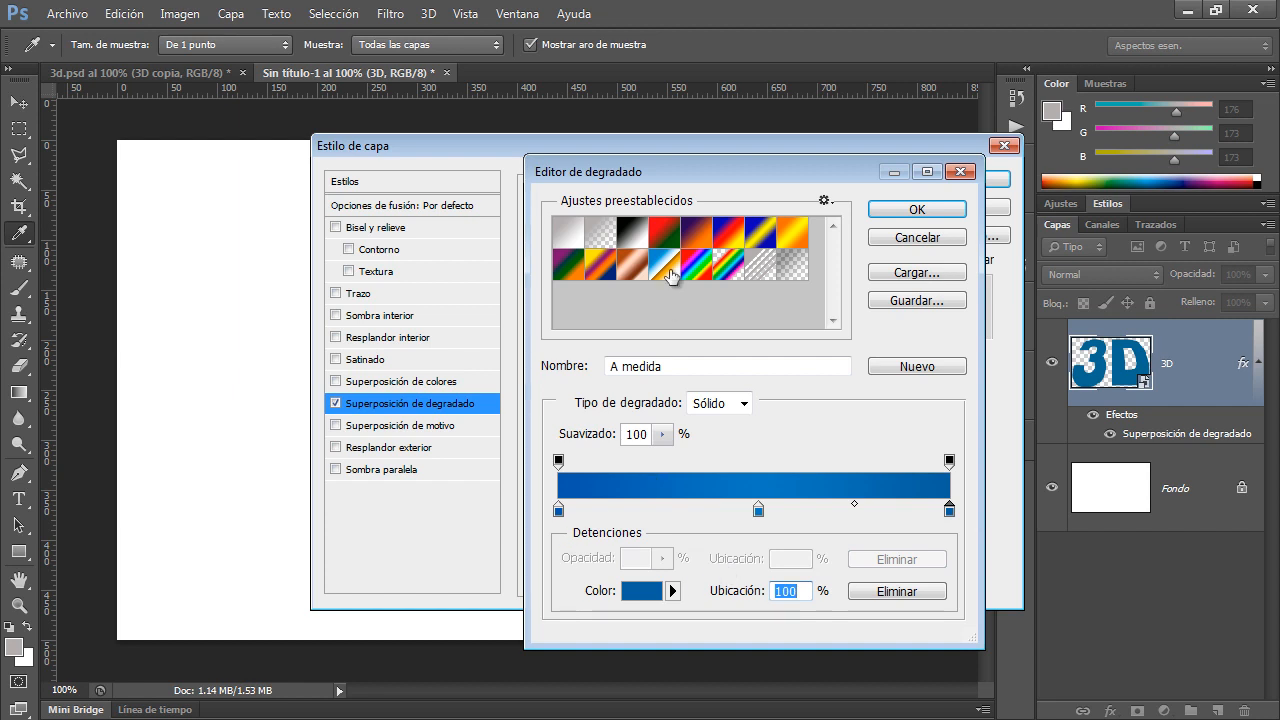
pyautogui.moveTo(730, 176); pyautogui.dragTo(705, 142)
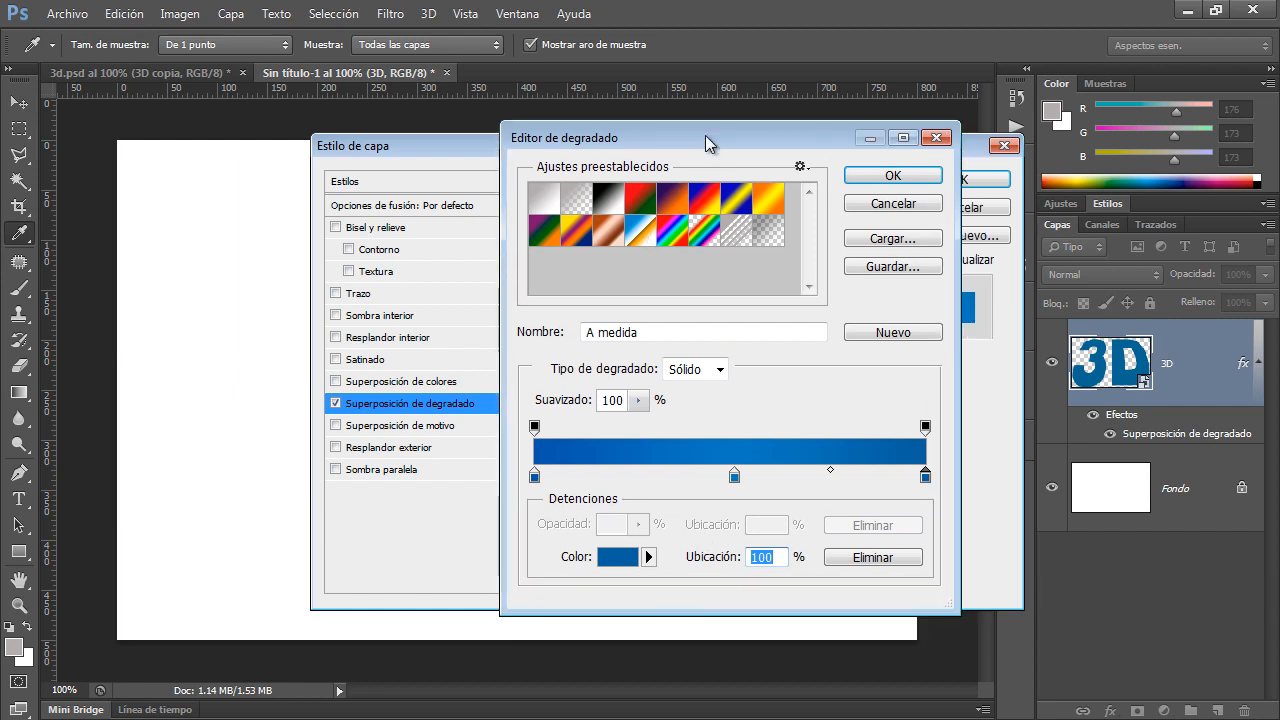
pyautogui.click(534, 476)
pyautogui.click(621, 566)
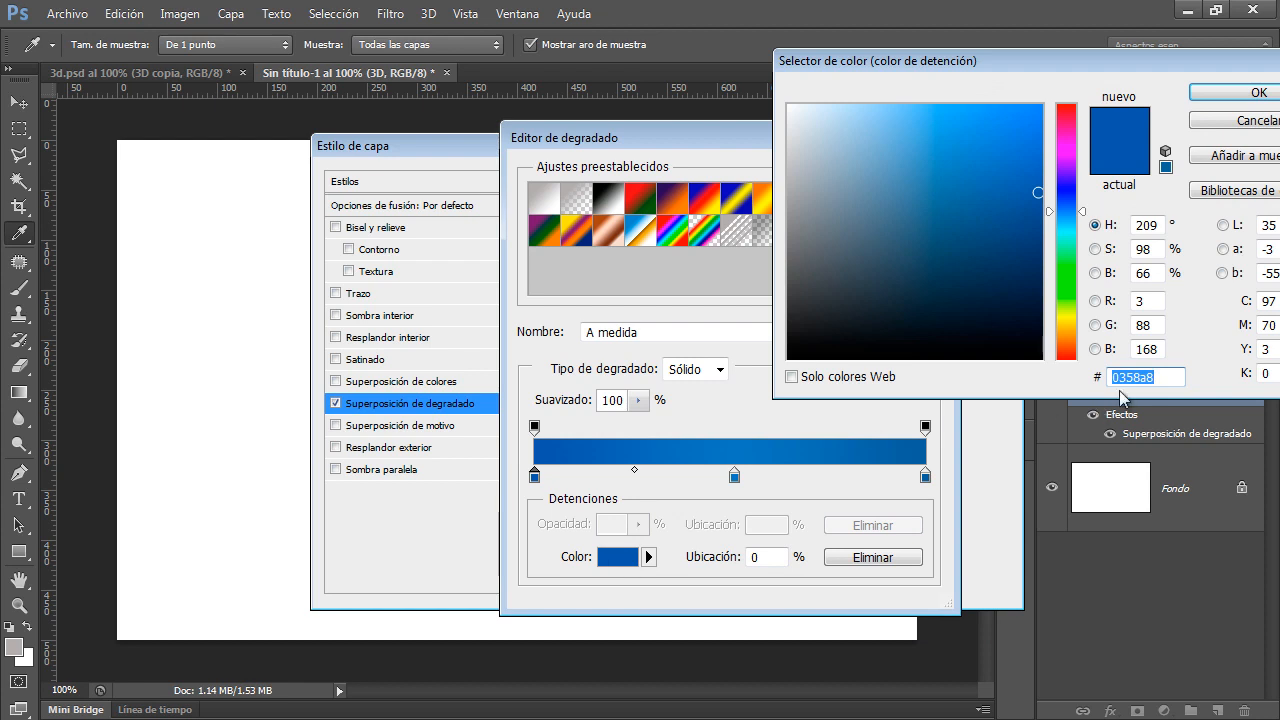
pyautogui.moveTo(1075, 80); pyautogui.dragTo(791, 77)
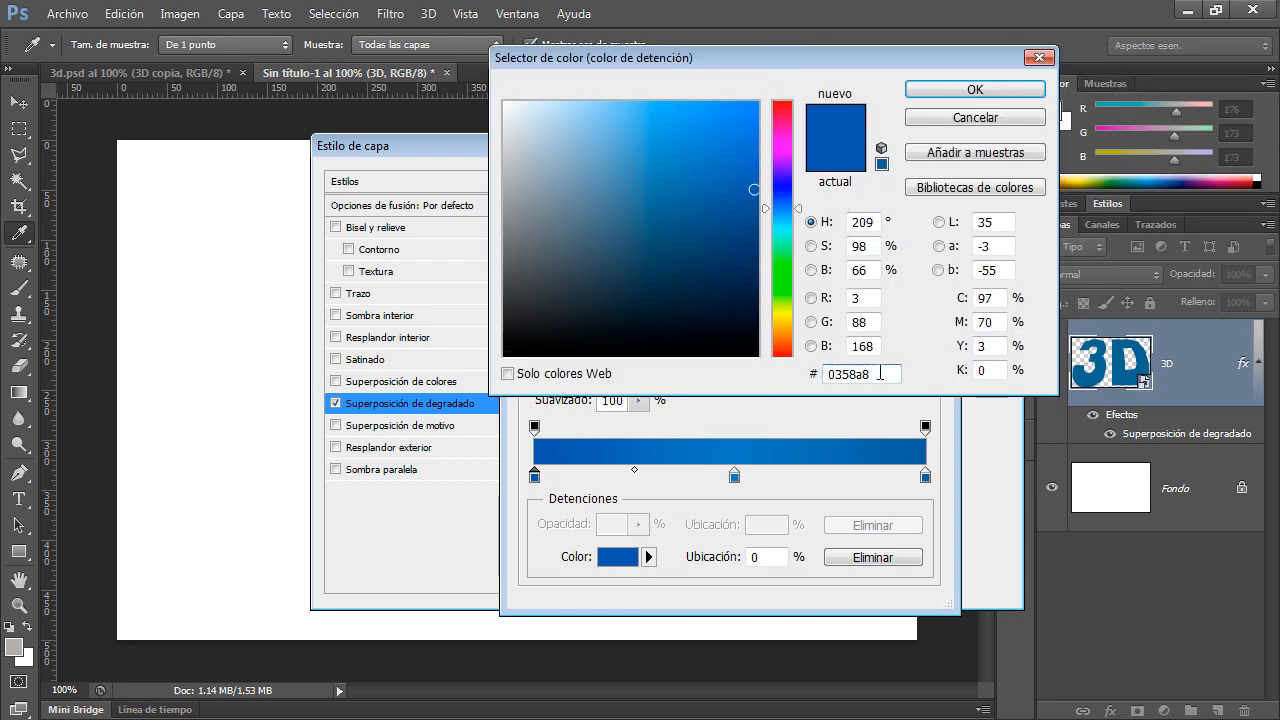
pyautogui.click(1000, 120)
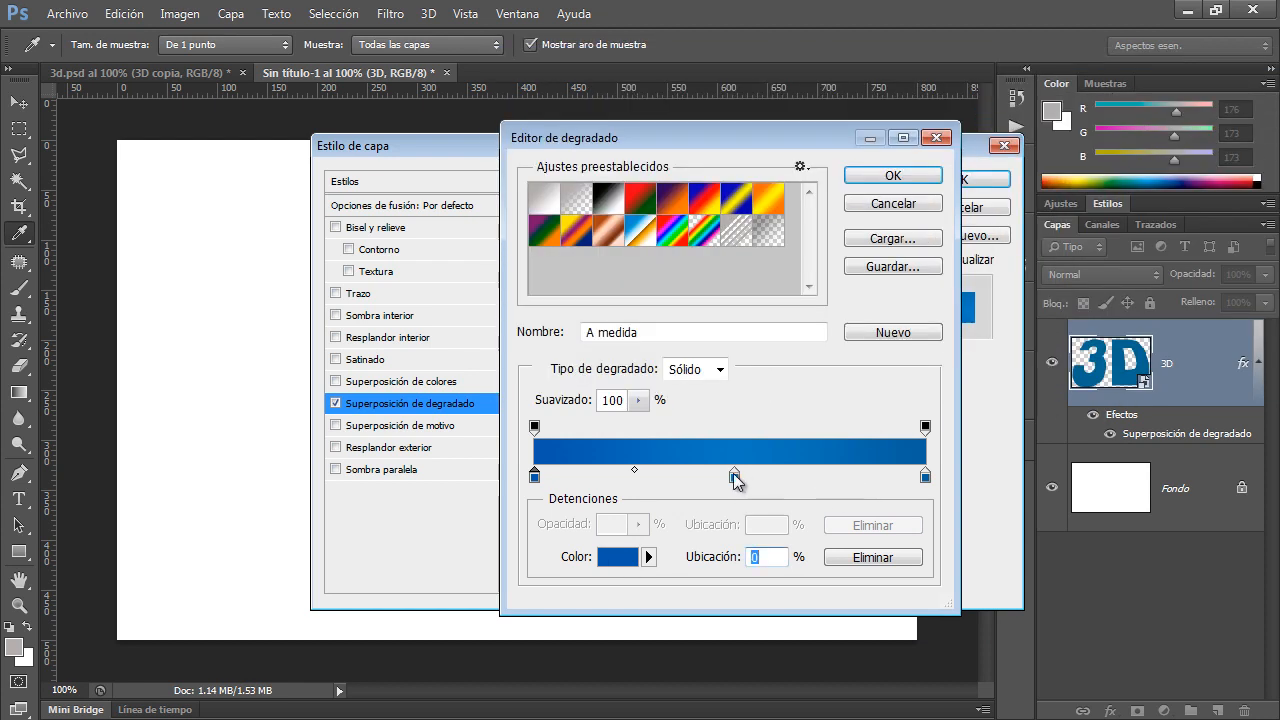
# - Inspect the colour codes of the overlay gradient's middle and final stops, then accept the gradient and the layer style
pyautogui.doubleClick(734, 474)
pyautogui.click(884, 374)
pyautogui.moveTo(884, 374); pyautogui.dragTo(810, 378)
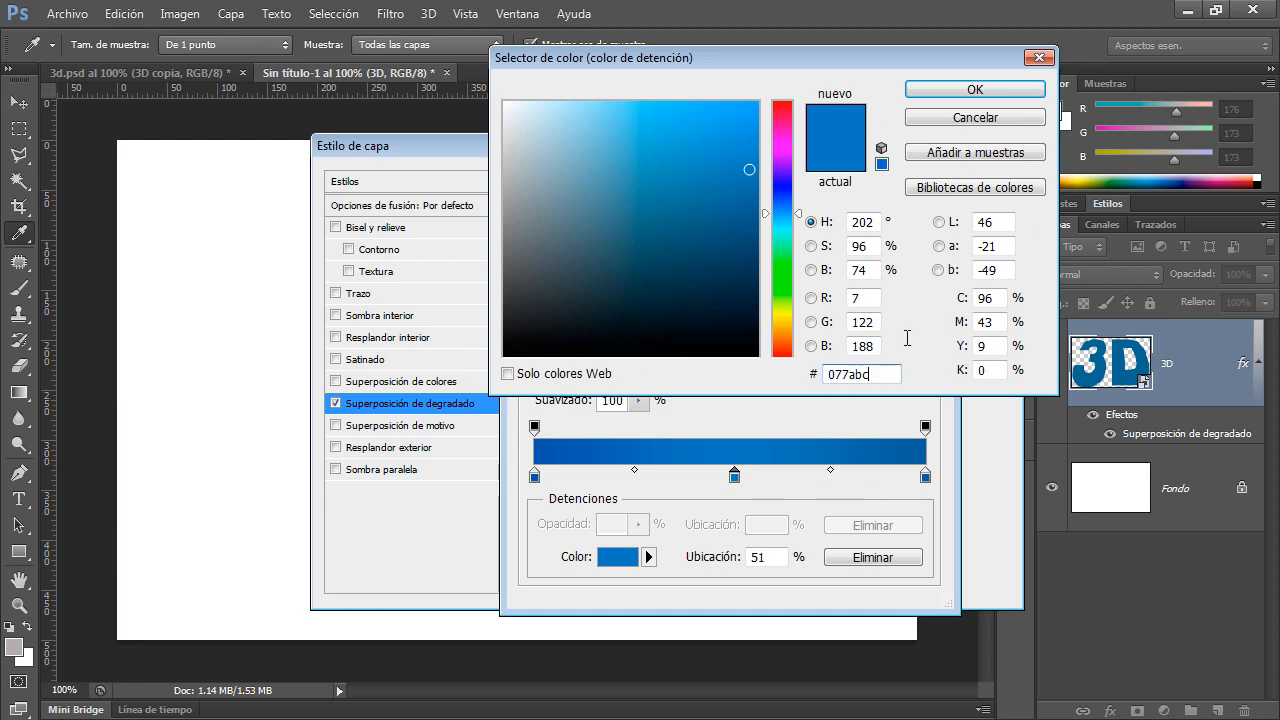
pyautogui.click(988, 118)
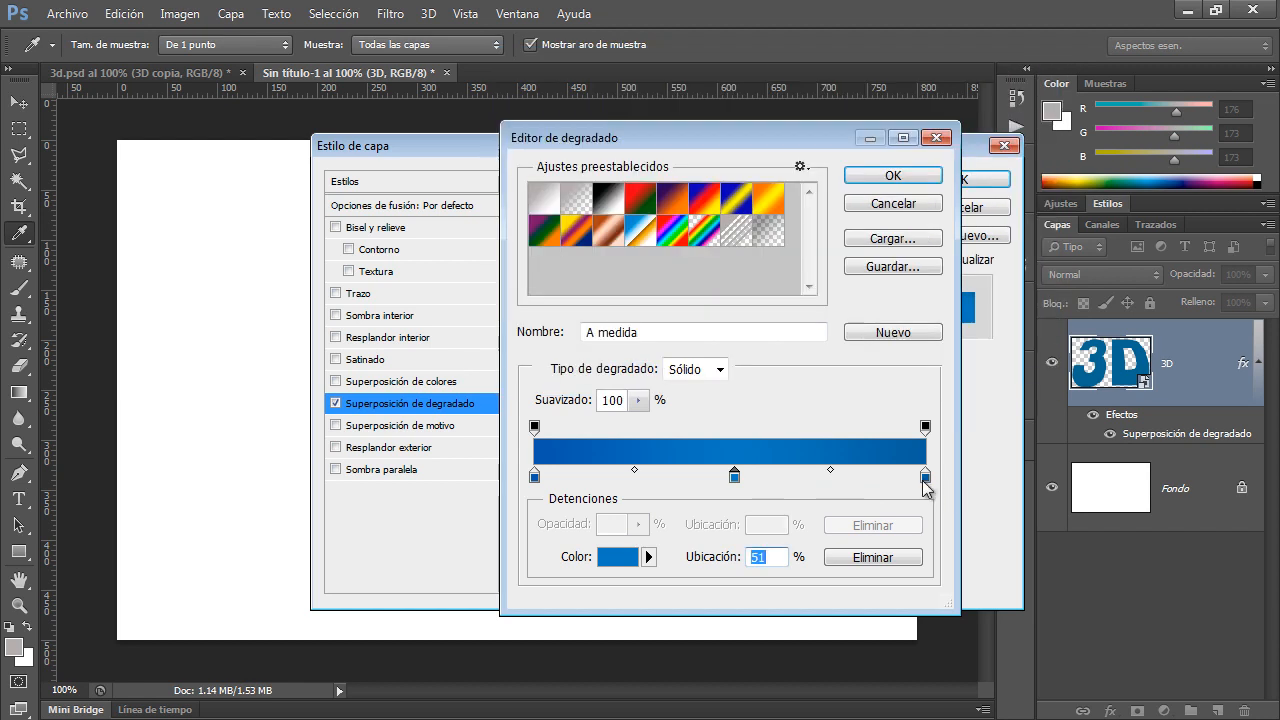
pyautogui.doubleClick(925, 476)
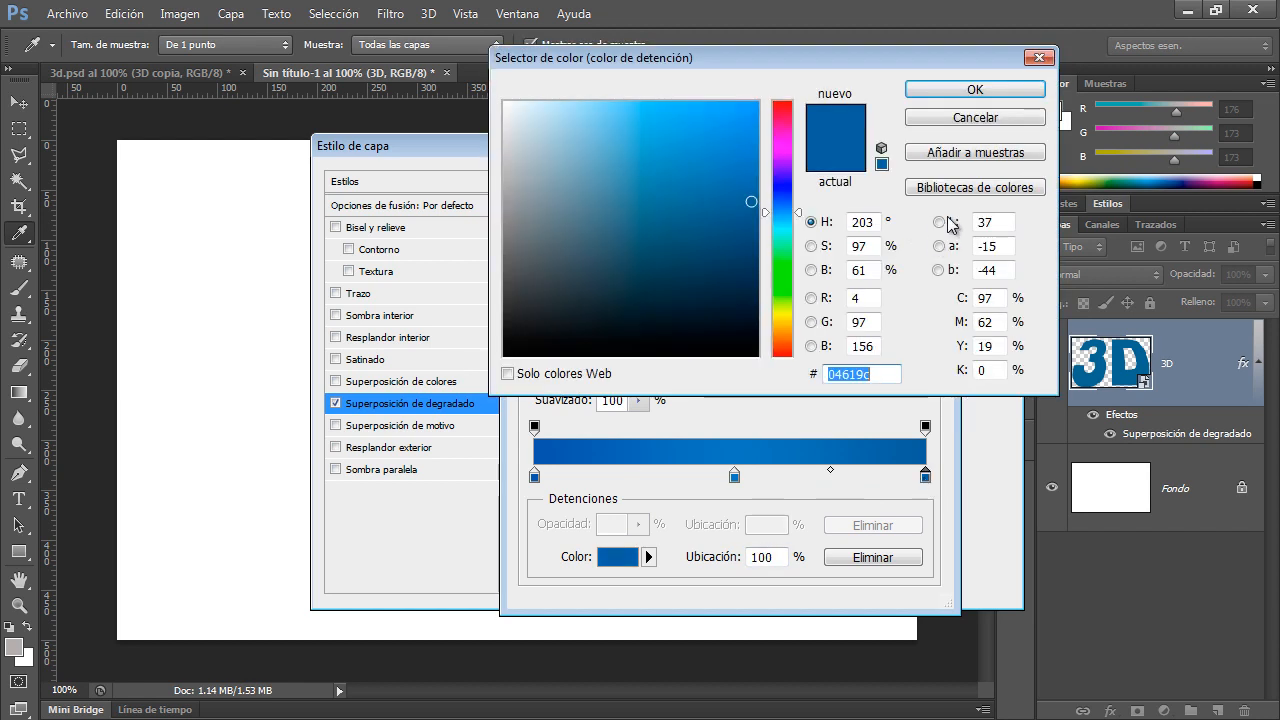
pyautogui.press('Return')
pyautogui.click(734, 474)
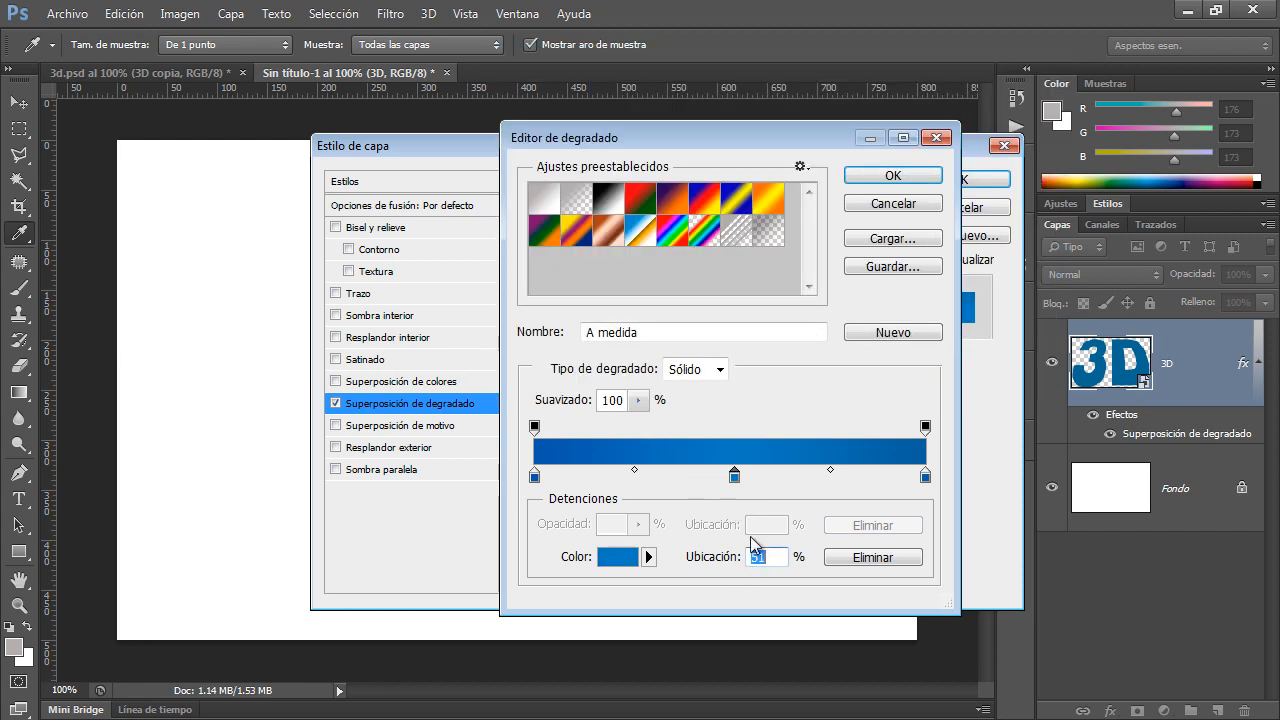
pyautogui.click(879, 177)
pyautogui.click(958, 180)
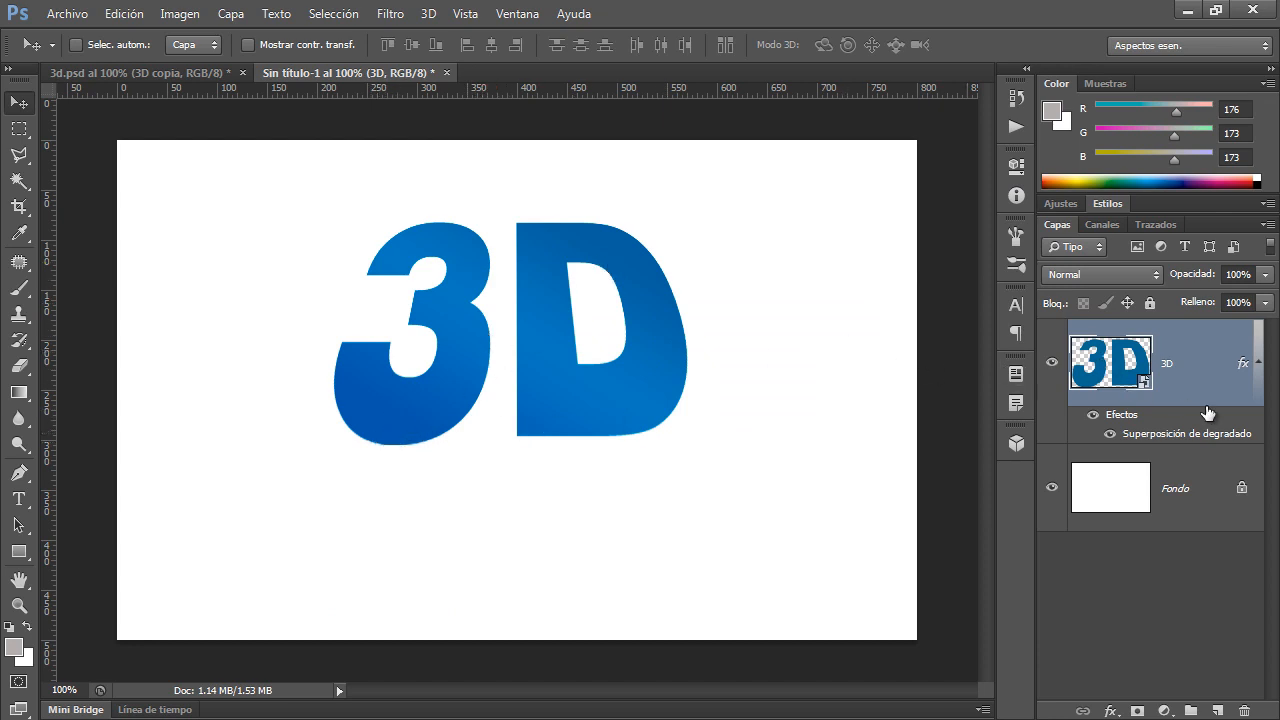
# - Collapse the 3D layer's effects list and create 20 stacked copies of the layer, each shifted one pixel further down
pyautogui.click(1258, 363)
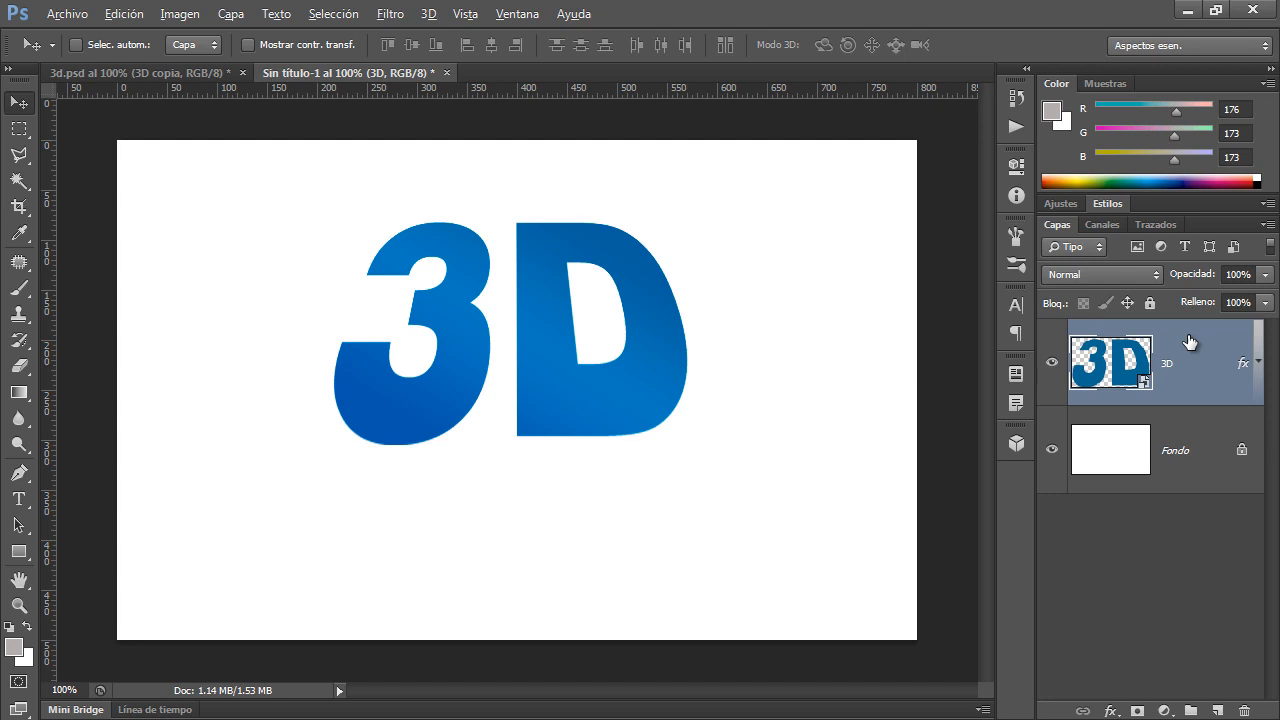
pyautogui.hotkey('ctrl', 'j')
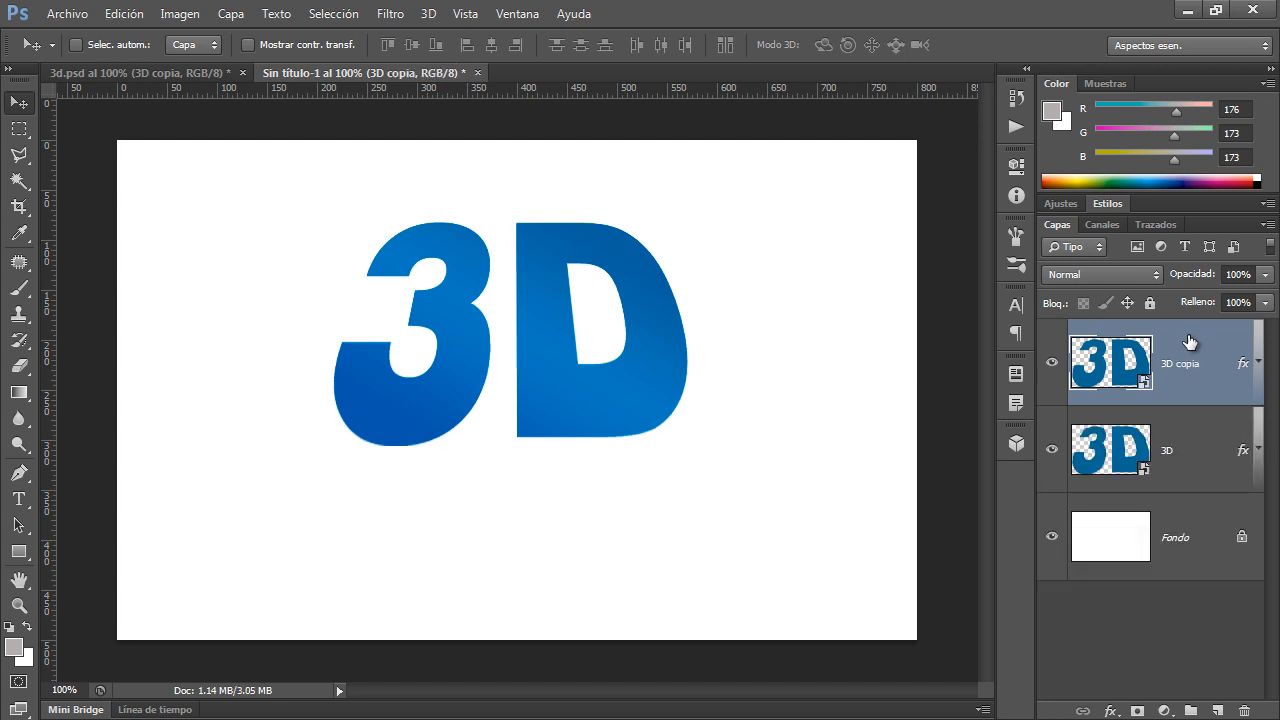
pyautogui.hotkey('ctrl', 'alt', 'shift', 't')
pyautogui.hotkey('ctrl', 'alt', 'shift', 't')
pyautogui.hotkey('ctrl', 'alt', 'shift', 't')
pyautogui.hotkey('ctrl', 'alt', 'shift', 't')
pyautogui.hotkey('ctrl', 'alt', 'shift', 't')
pyautogui.hotkey('ctrl', 'alt', 'shift', 't')
pyautogui.hotkey('ctrl', 'alt', 'shift', 't')
pyautogui.hotkey('ctrl', 'alt', 'shift', 't')
pyautogui.hotkey('ctrl', 'alt', 'shift', 't')
pyautogui.hotkey('ctrl', 'alt', 'shift', 't')
pyautogui.hotkey('ctrl', 'alt', 'shift', 't')
pyautogui.hotkey('ctrl', 'alt', 'shift', 't')
pyautogui.hotkey('ctrl', 'alt', 'shift', 't')
pyautogui.hotkey('ctrl', 'alt', 'shift', 't')
pyautogui.hotkey('ctrl', 'alt', 'shift', 't')
pyautogui.hotkey('ctrl', 'alt', 'shift', 't')
pyautogui.hotkey('ctrl', 'alt', 'shift', 't')
pyautogui.hotkey('ctrl', 'alt', 'shift', 't')
pyautogui.hotkey('ctrl', 'alt', 'shift', 't')
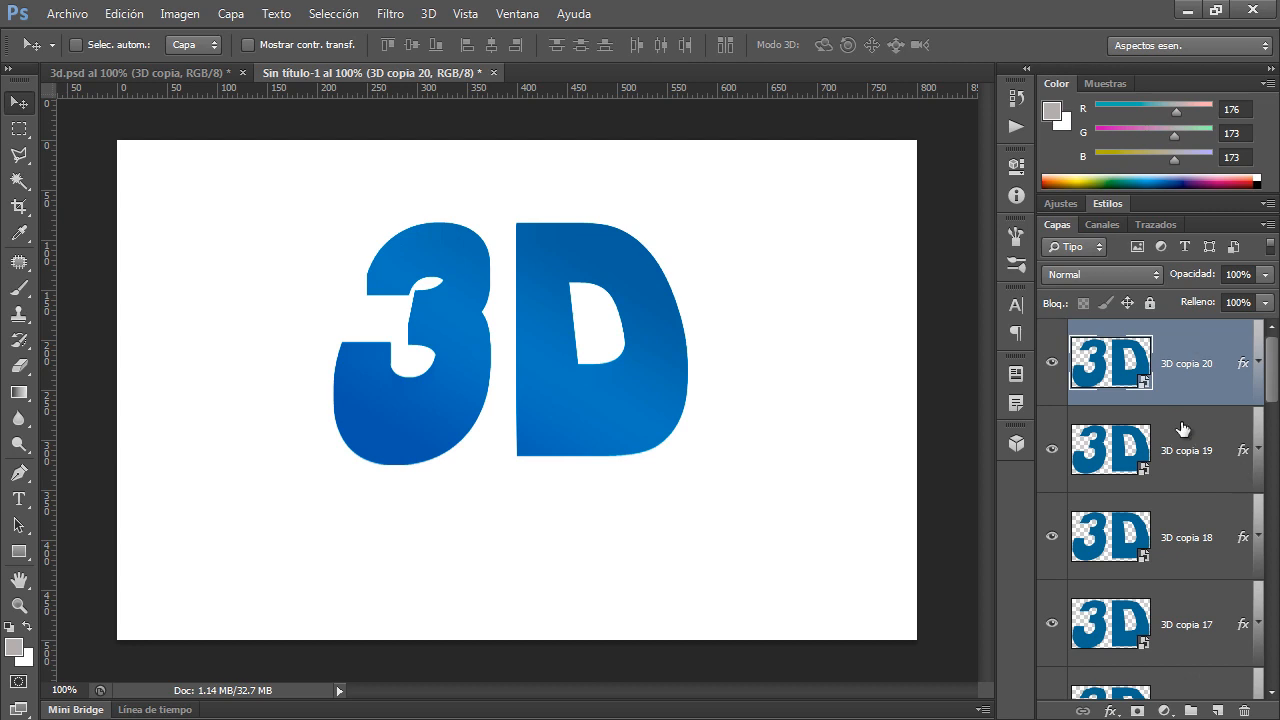
# - Merge all the 3D copies into one layer and place it beneath the original 3D layer, checking it with the original hidden
pyautogui.click(1222, 456)
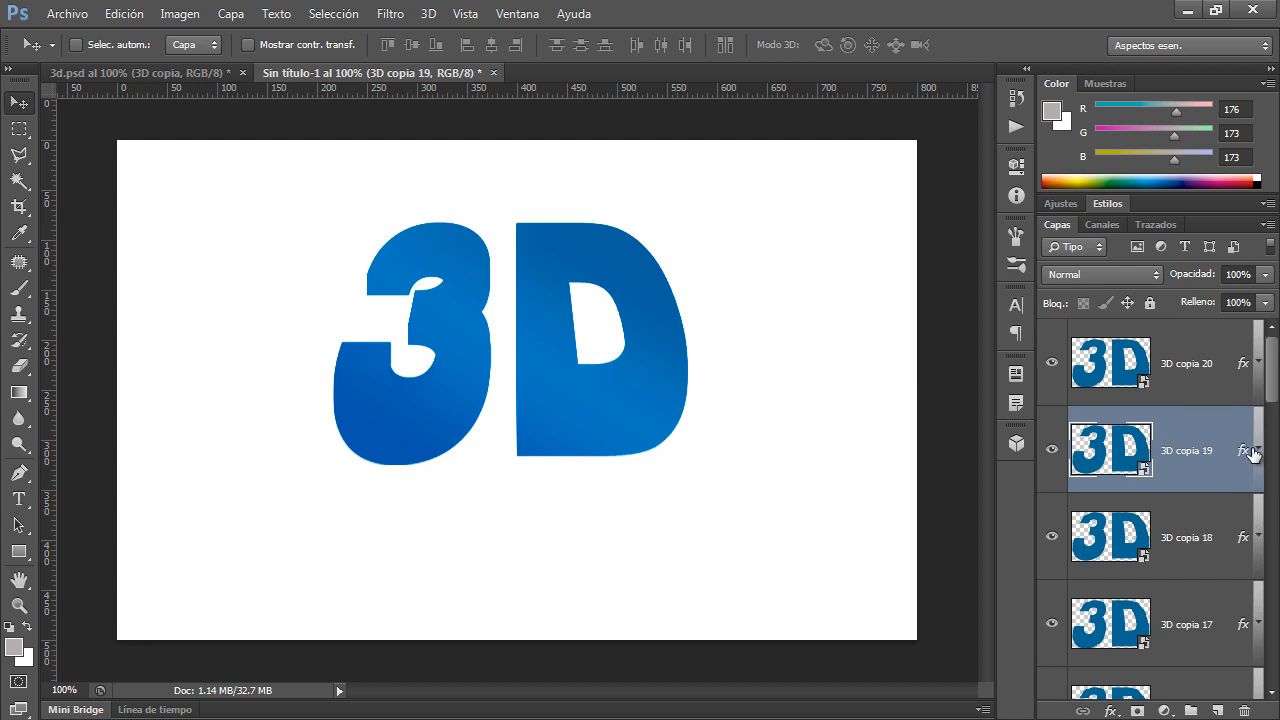
pyautogui.moveTo(1272, 410); pyautogui.dragTo(1272, 360)
pyautogui.click(1180, 505)
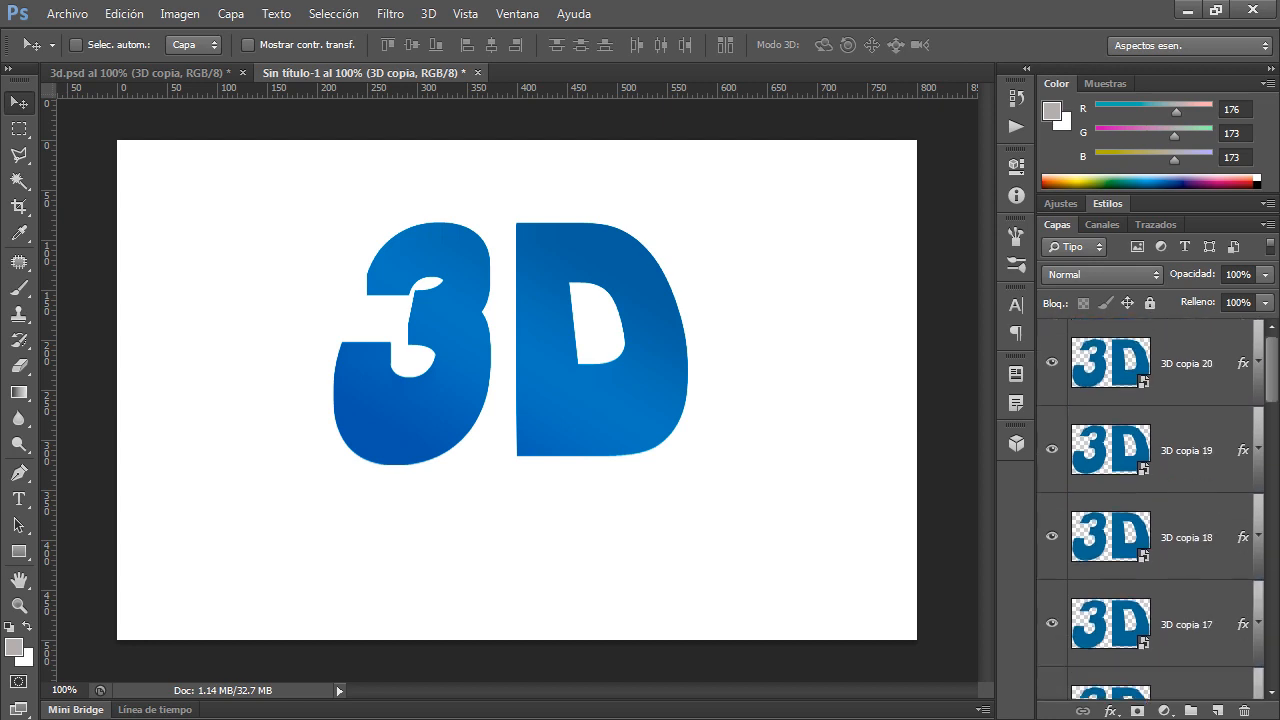
pyautogui.keyDown('shift'); pyautogui.click(1197, 375); pyautogui.keyUp('shift')
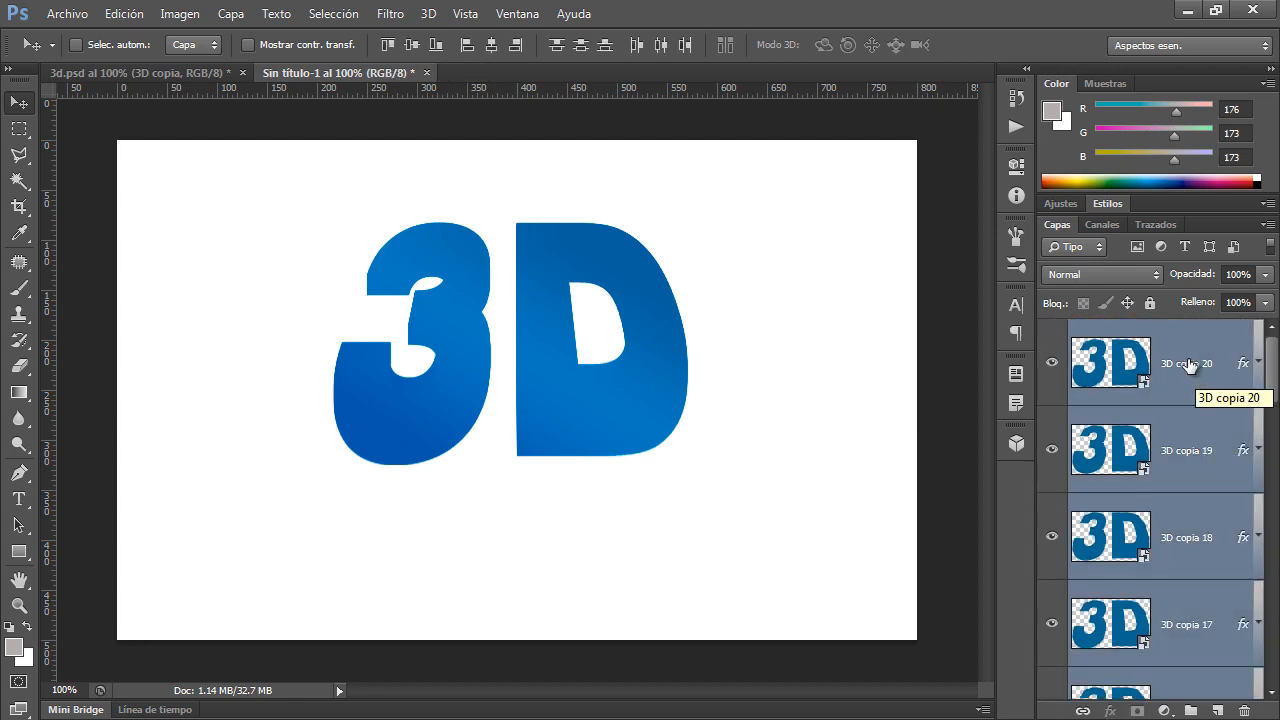
pyautogui.rightClick(1189, 362)
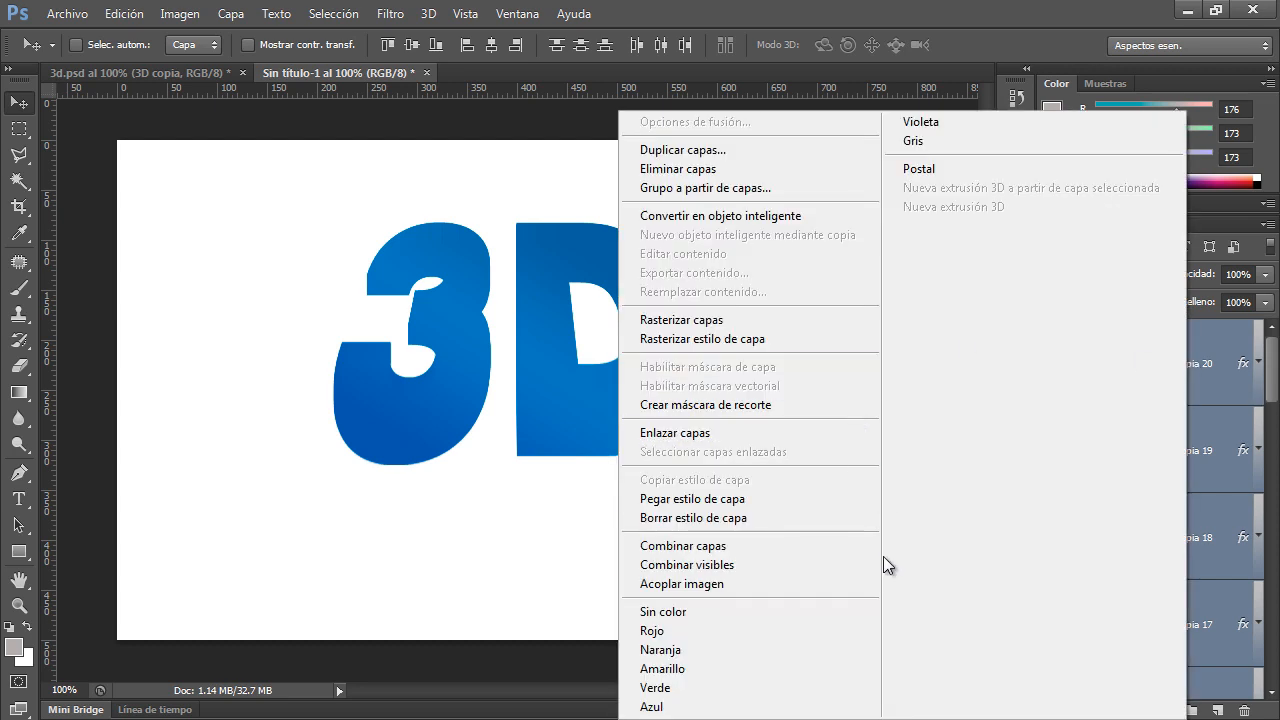
pyautogui.click(745, 546)
pyautogui.moveTo(1185, 365); pyautogui.dragTo(1227, 541)
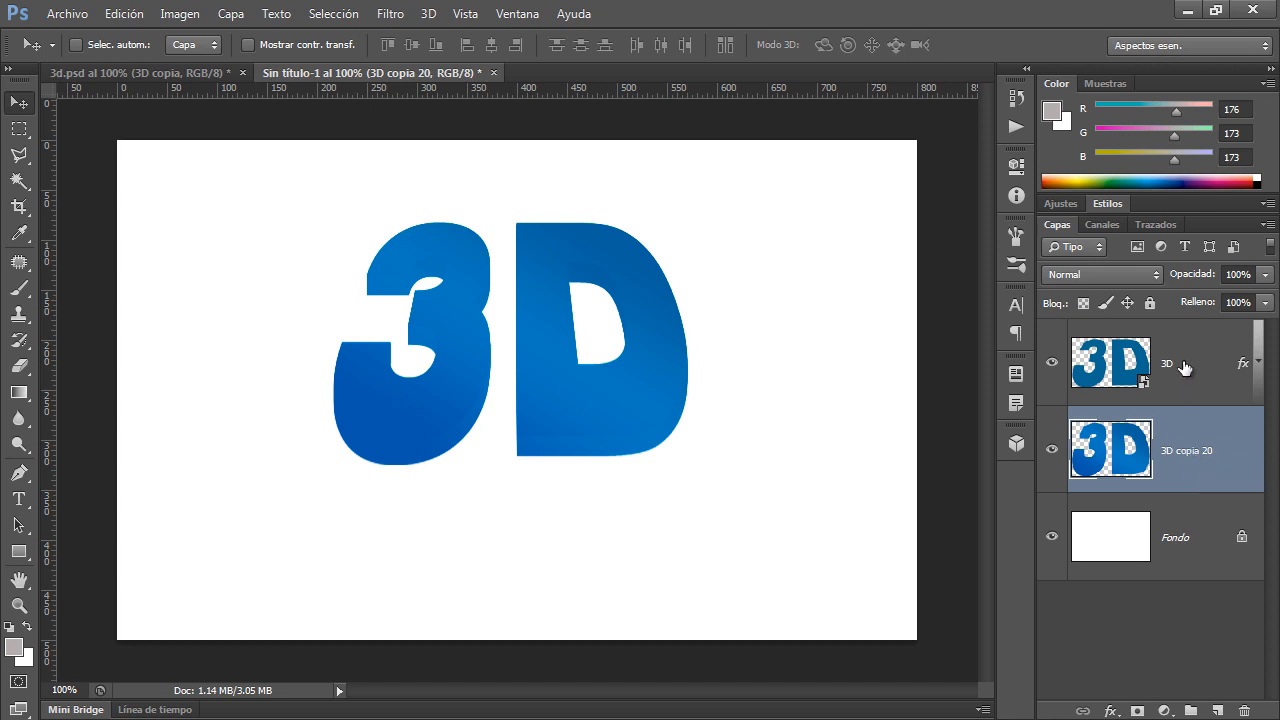
pyautogui.click(1051, 362)
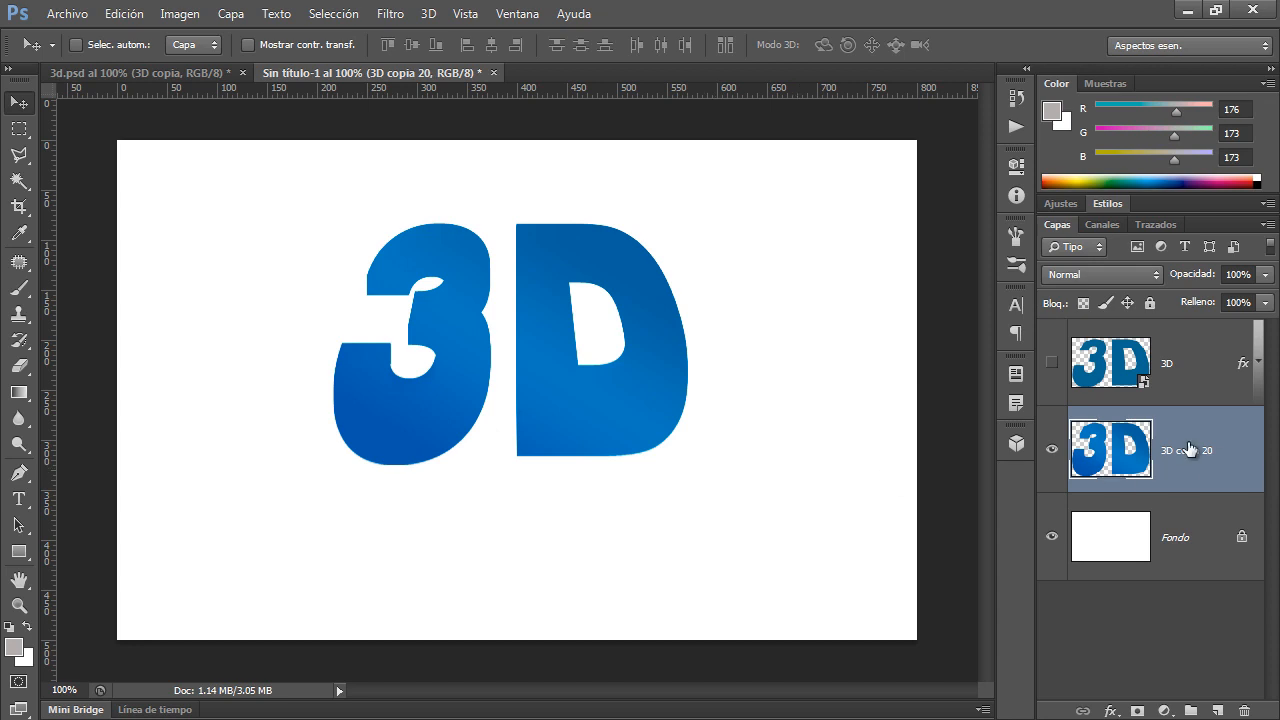
pyautogui.click(1051, 362)
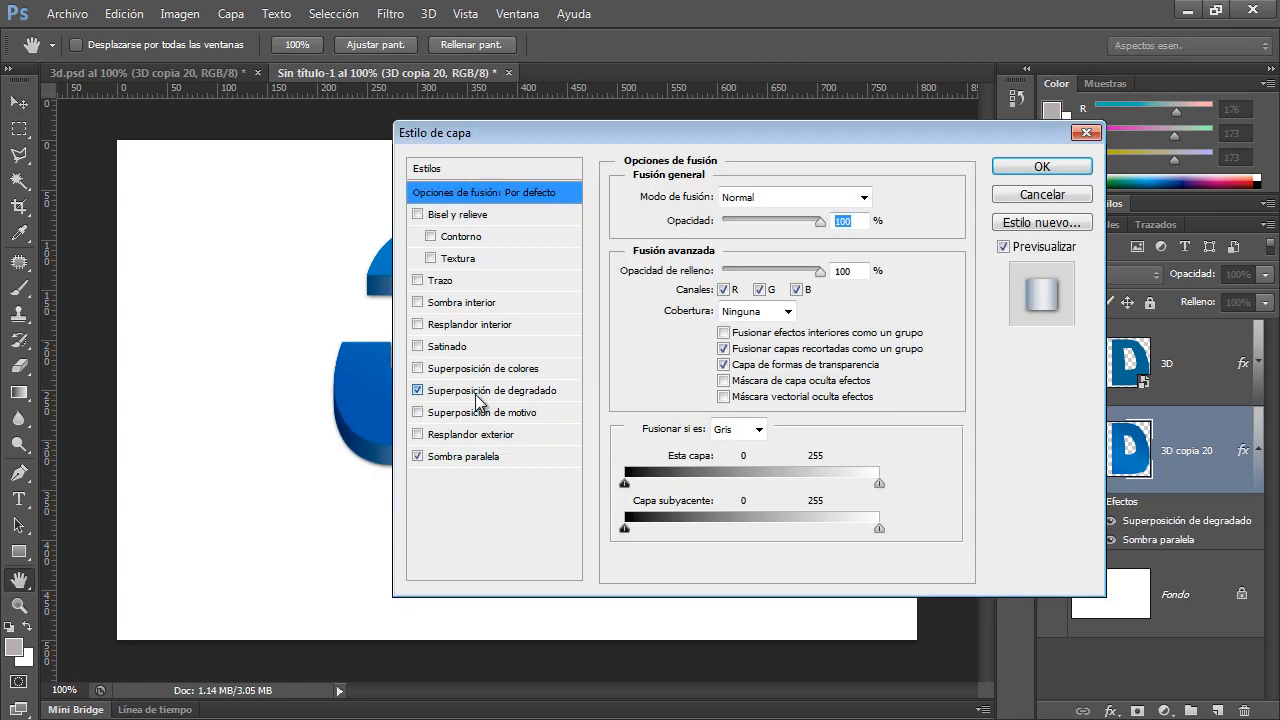
# - Inspect the Gradient Overlay of the merged layer, checking the colour codes of its first and middle stops
pyautogui.click(480, 391)
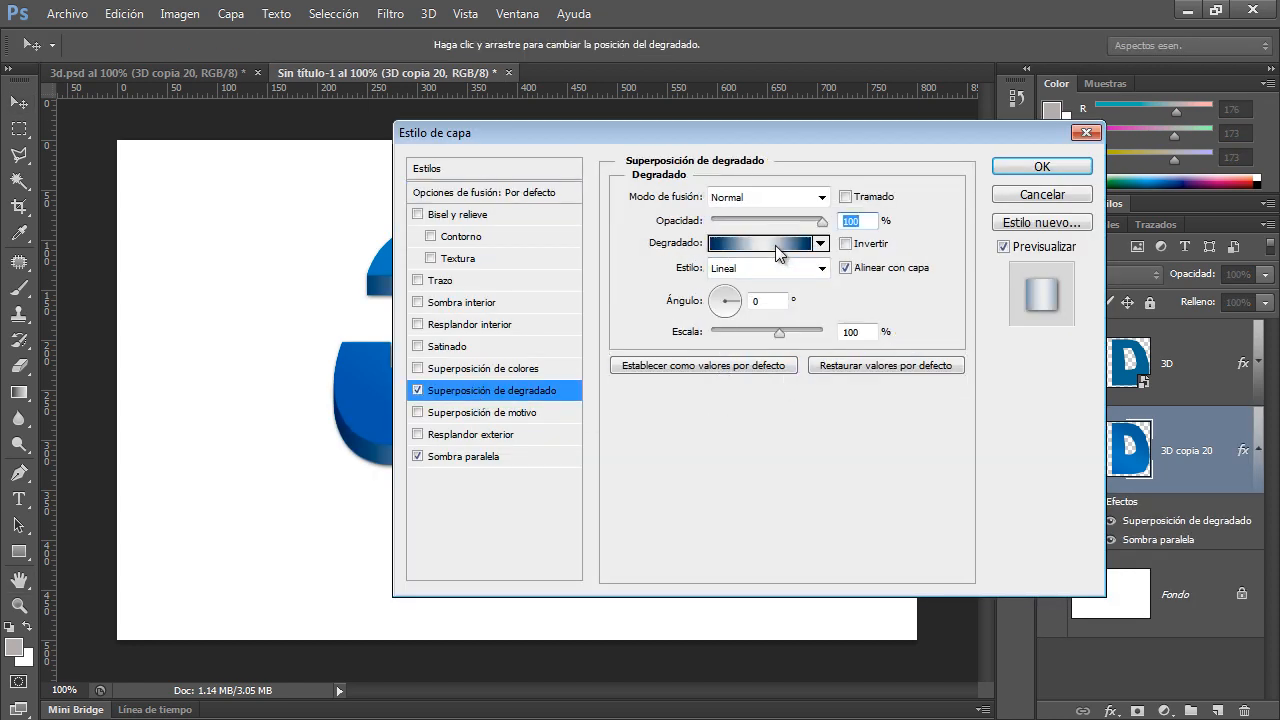
pyautogui.click(760, 243)
pyautogui.doubleClick(534, 478)
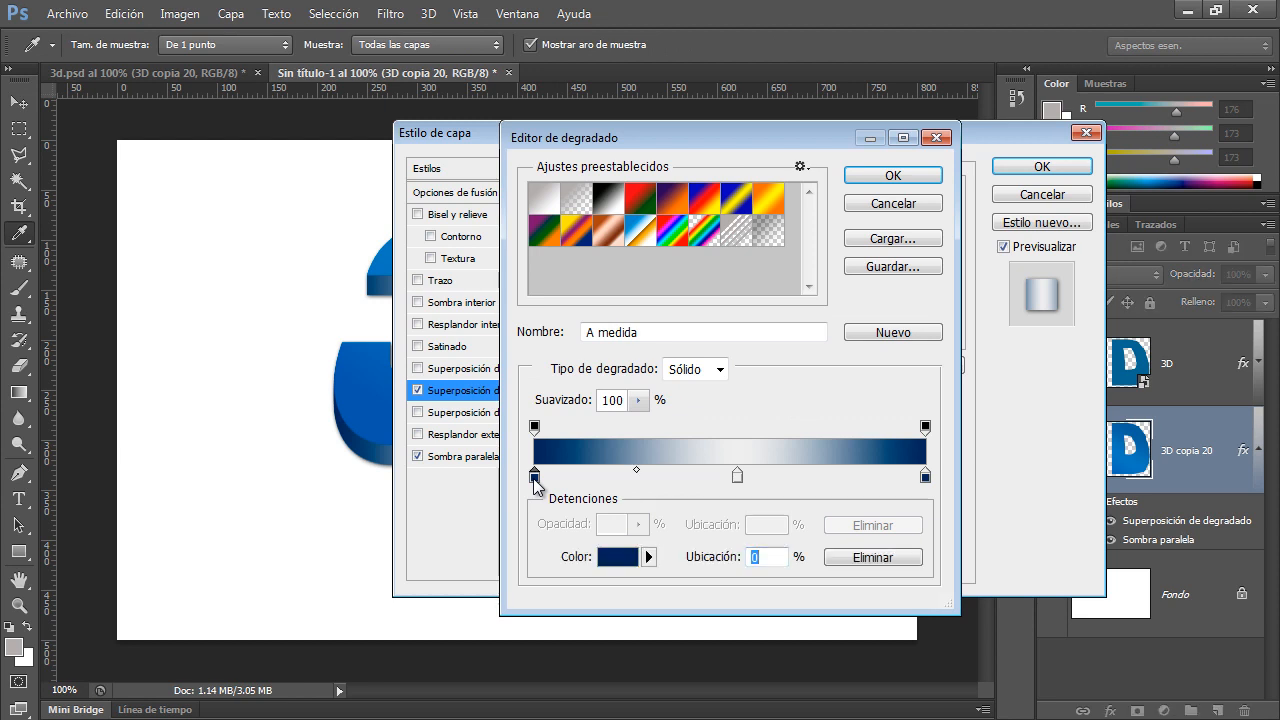
pyautogui.click(876, 375)
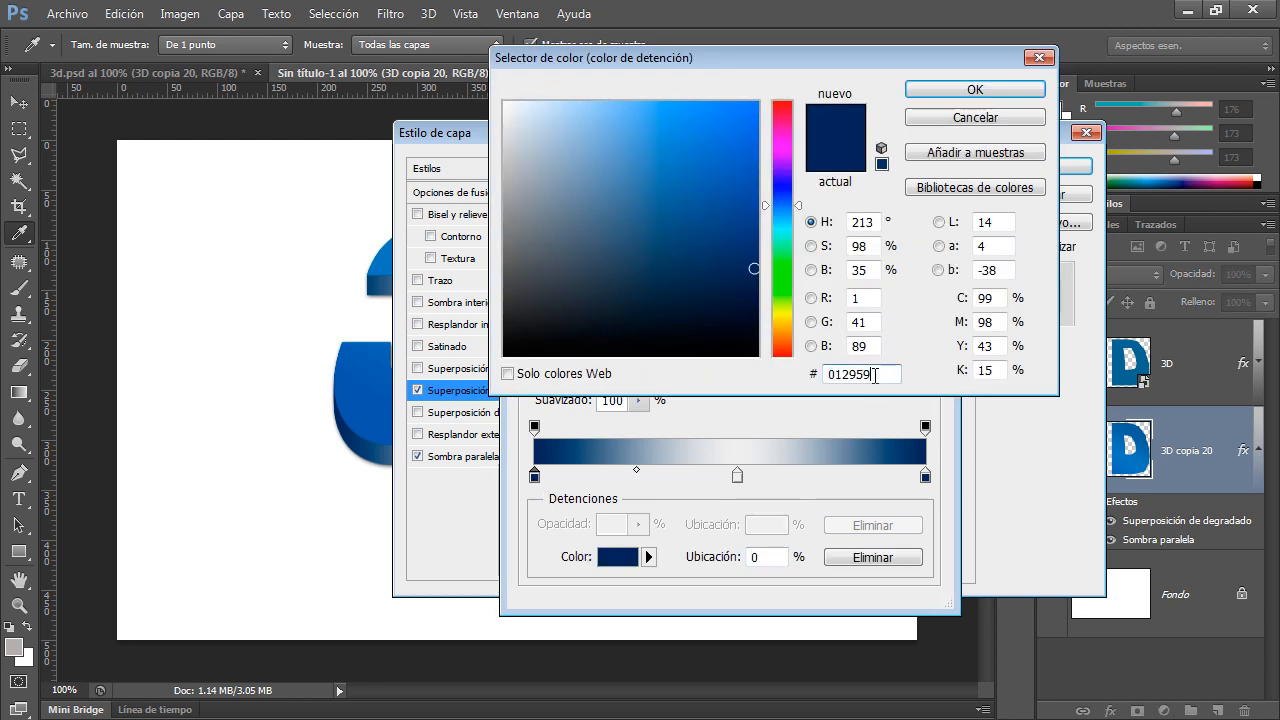
pyautogui.click(996, 119)
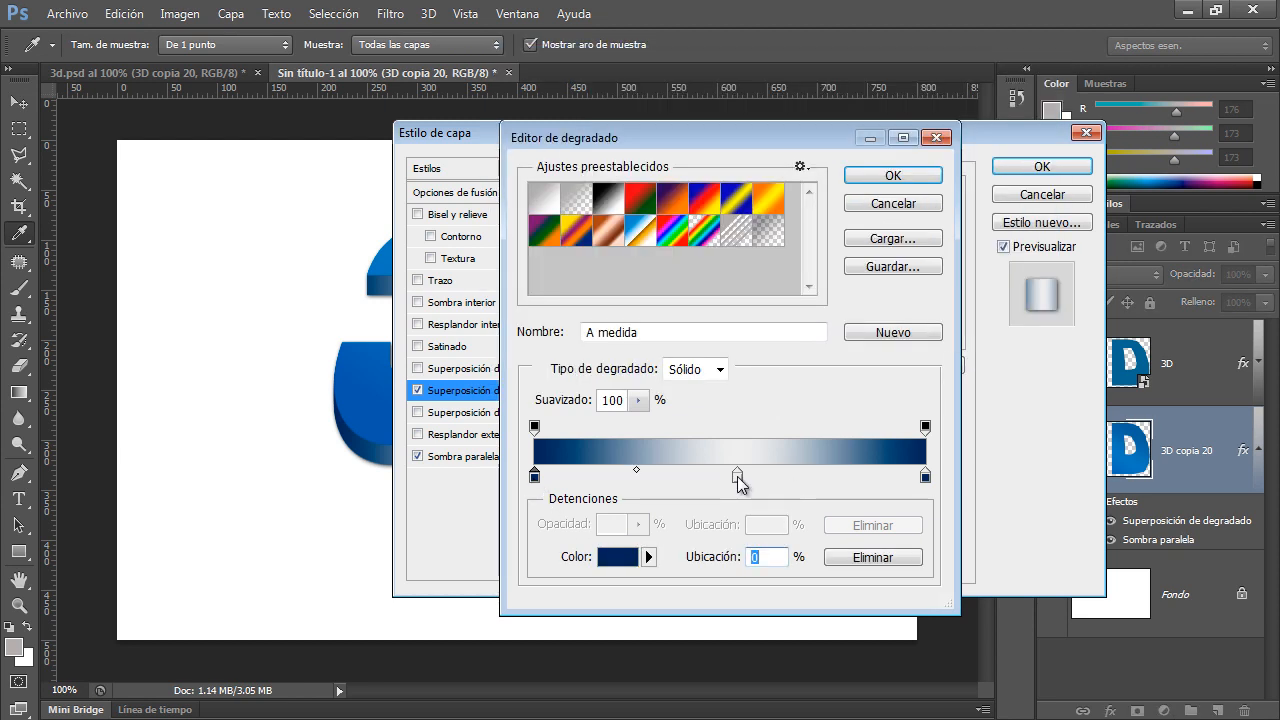
pyautogui.doubleClick(739, 478)
pyautogui.click(886, 374)
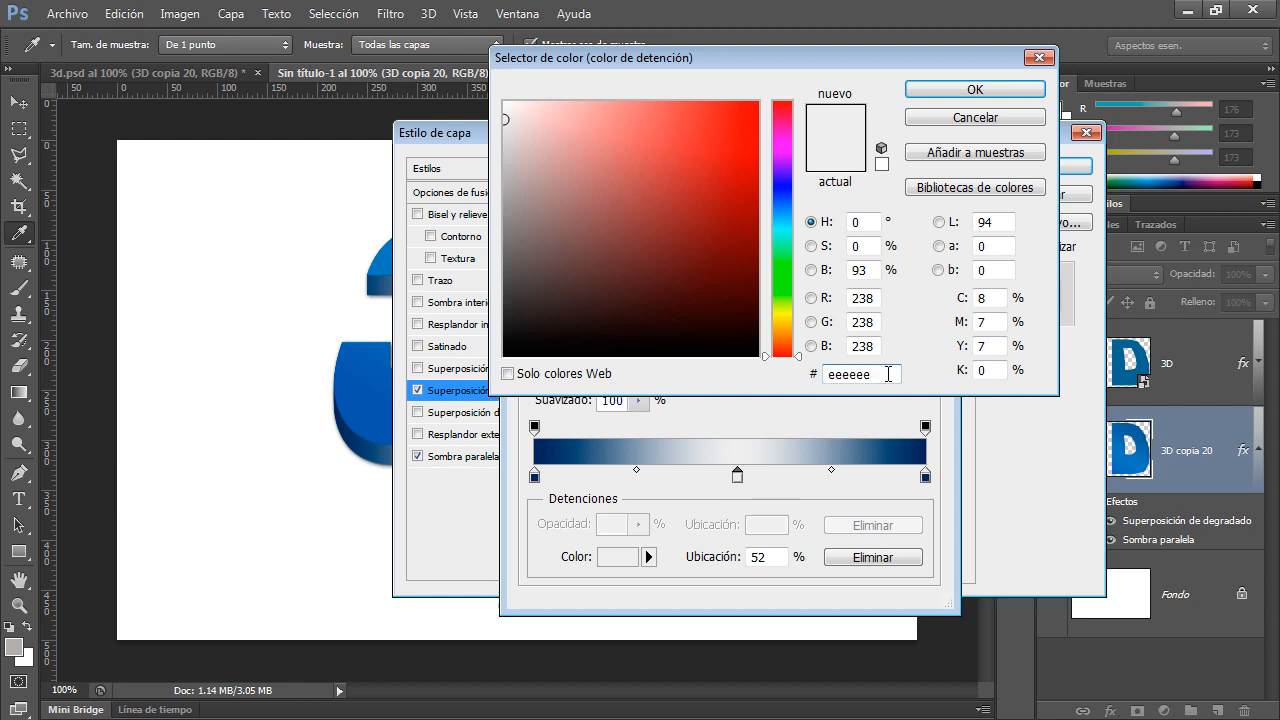
pyautogui.press('Return')
pyautogui.click(894, 178)
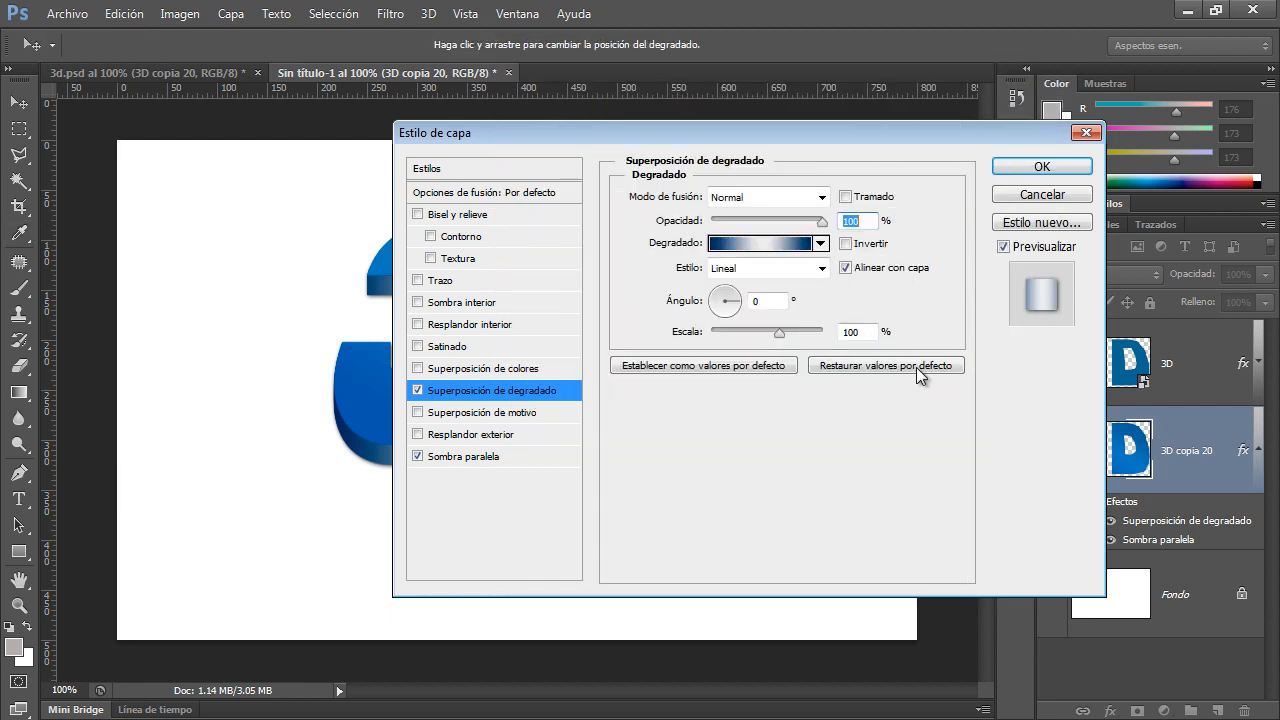
# - Compare the merged layer with its Drop Shadow off and on, accept the style with the shadow enabled and select the upper 3D layer
pyautogui.click(456, 457)
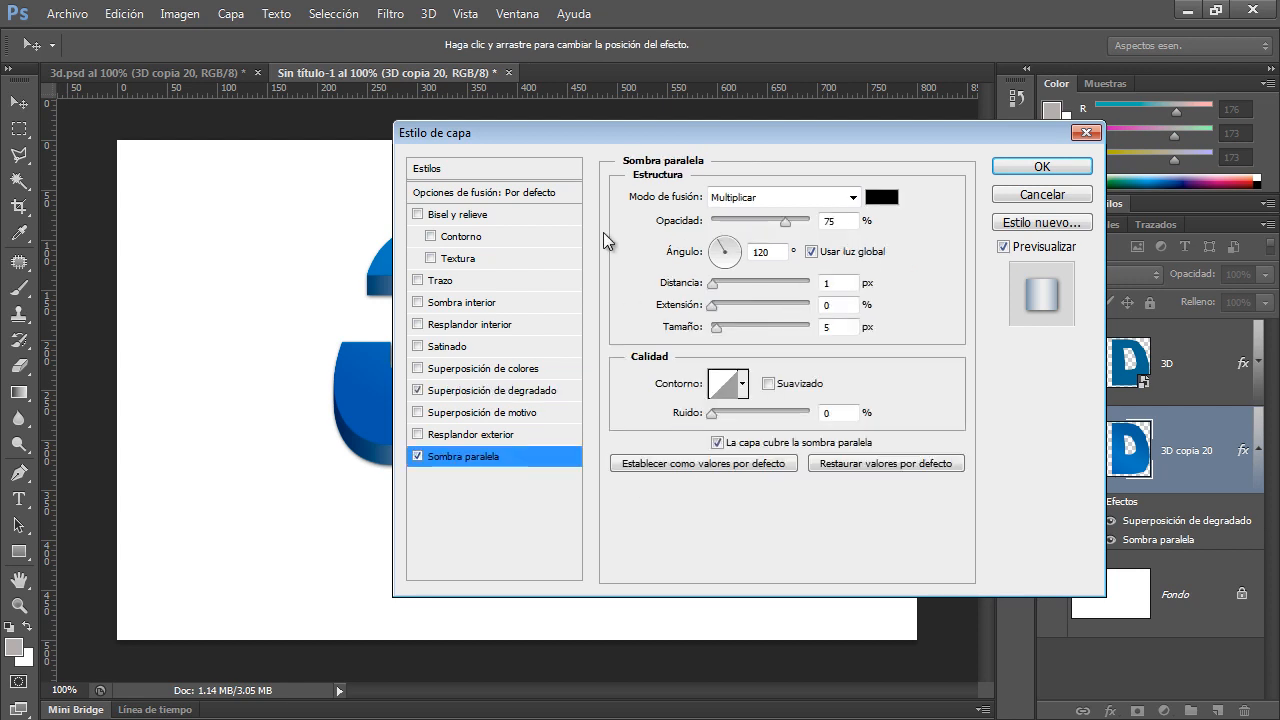
pyautogui.moveTo(568, 129); pyautogui.dragTo(716, 129)
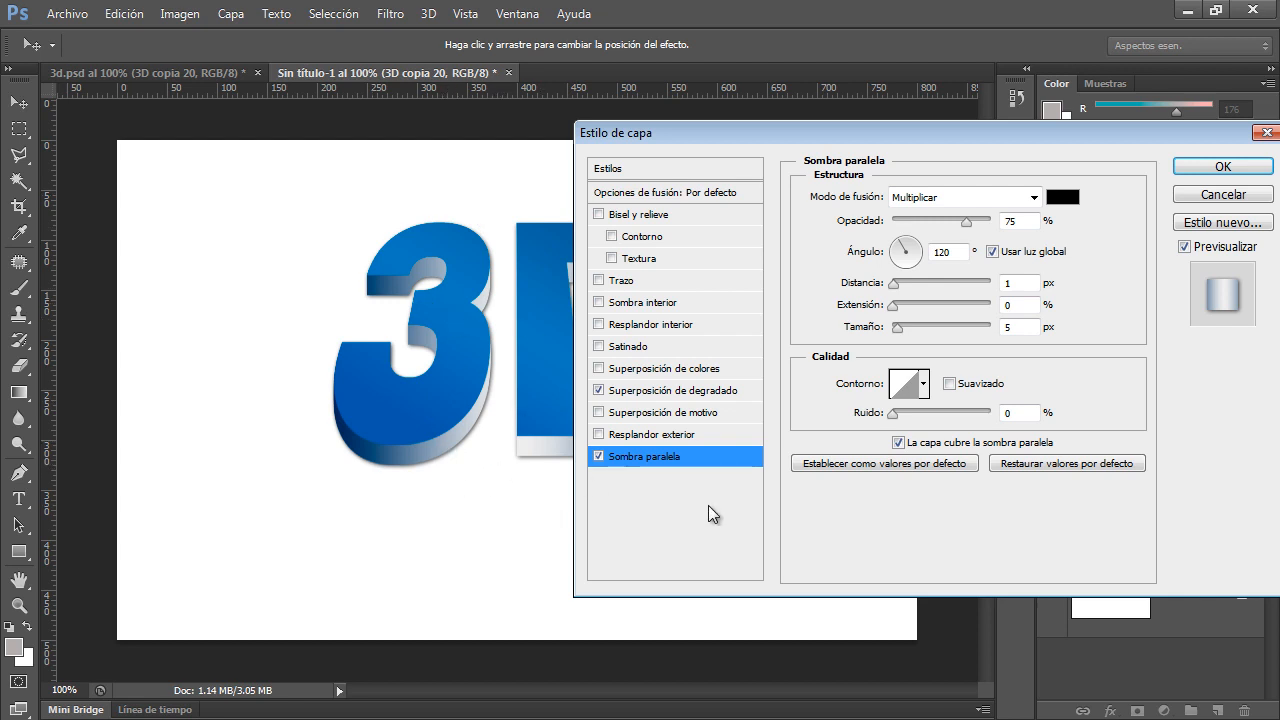
pyautogui.press('space')
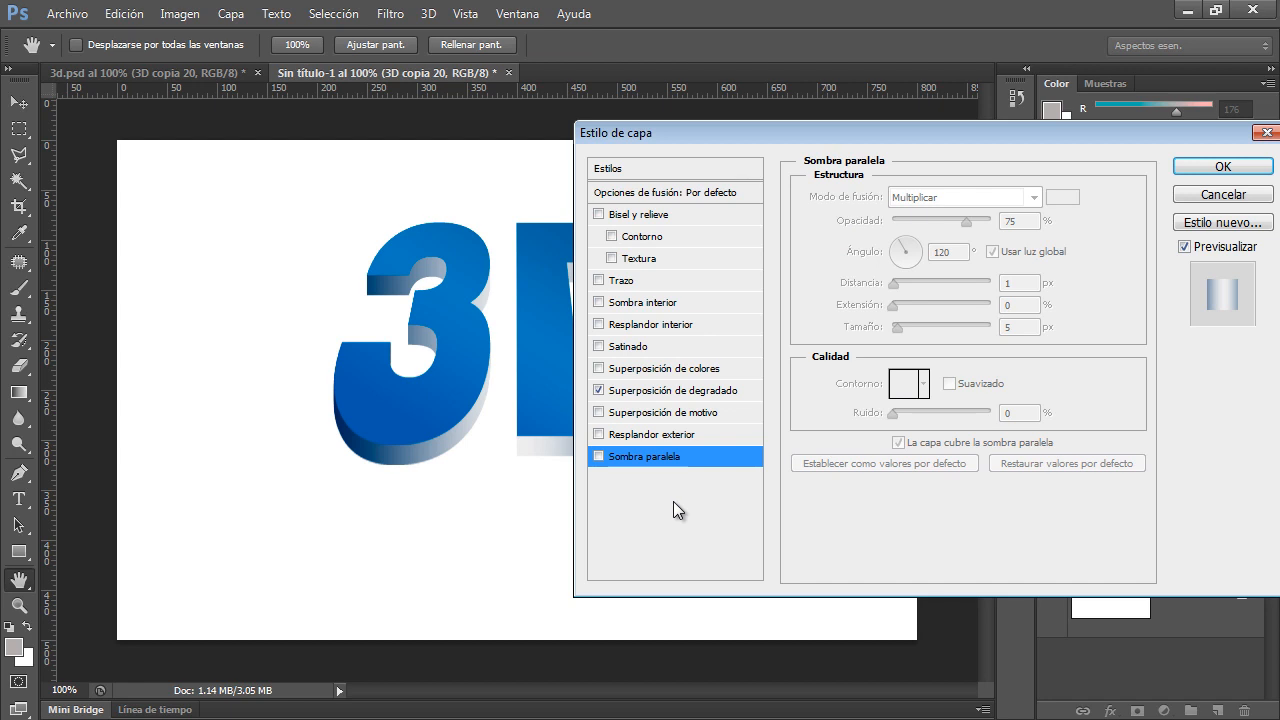
pyautogui.press('space')
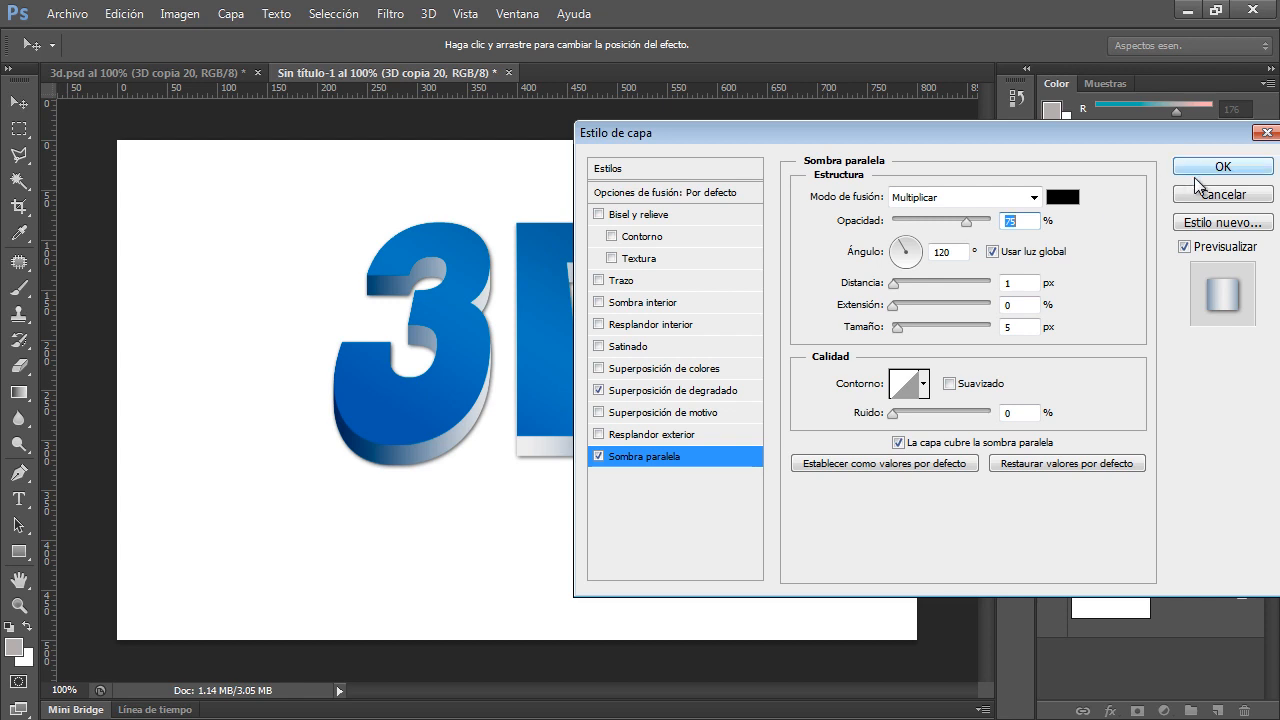
pyautogui.click(1222, 166)
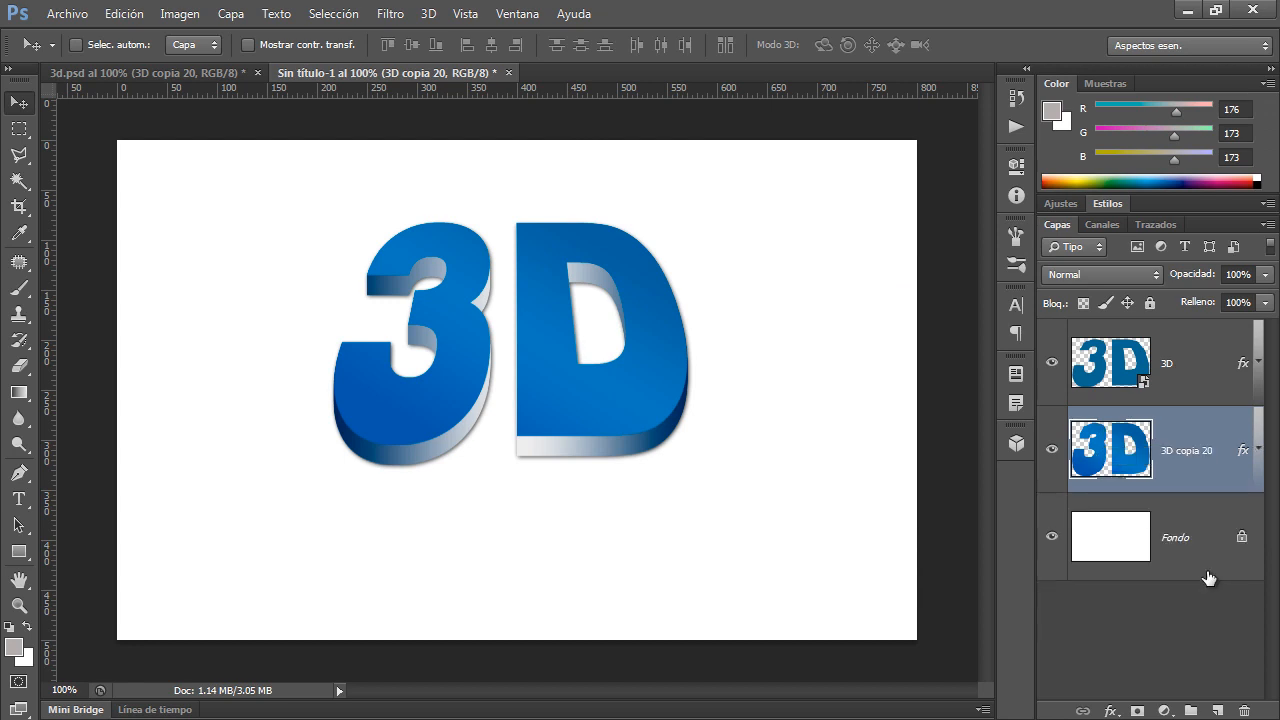
pyautogui.click(1187, 368)
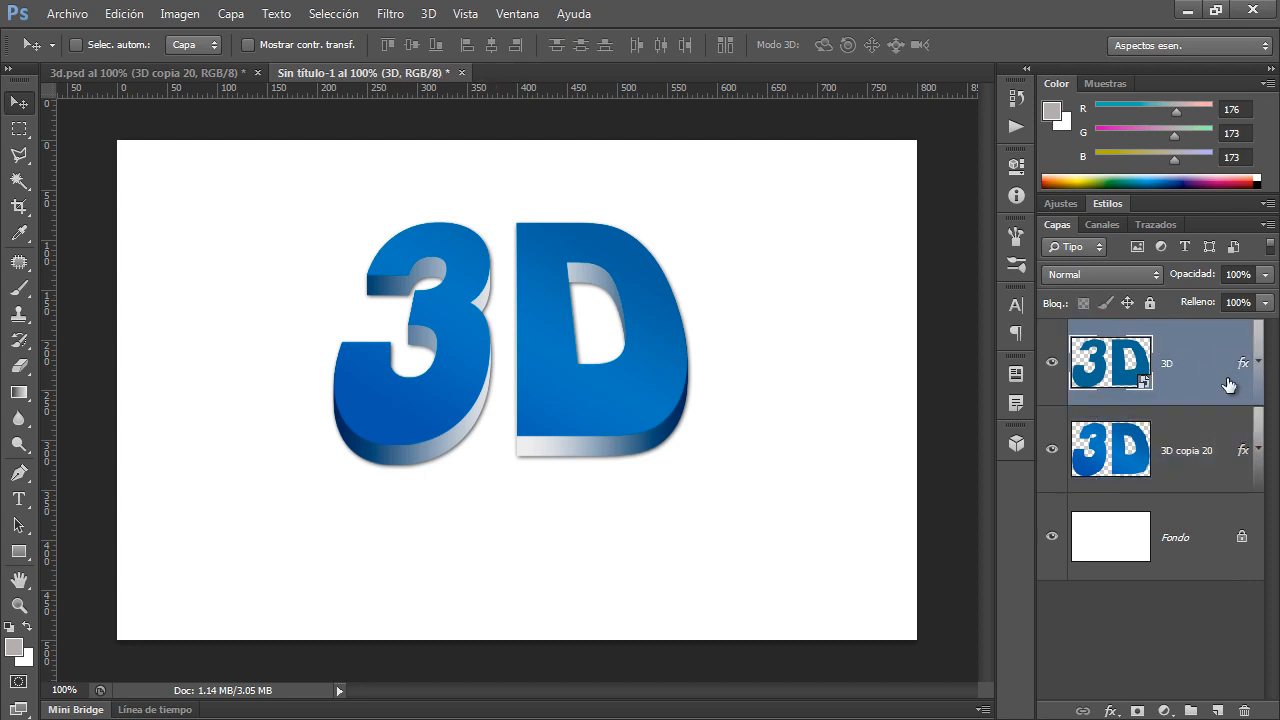
# - Duplicate the 3D layer, place the copy directly beneath the original and remove the copy's layer effects
pyautogui.moveTo(1200, 364); pyautogui.dragTo(1182, 478)
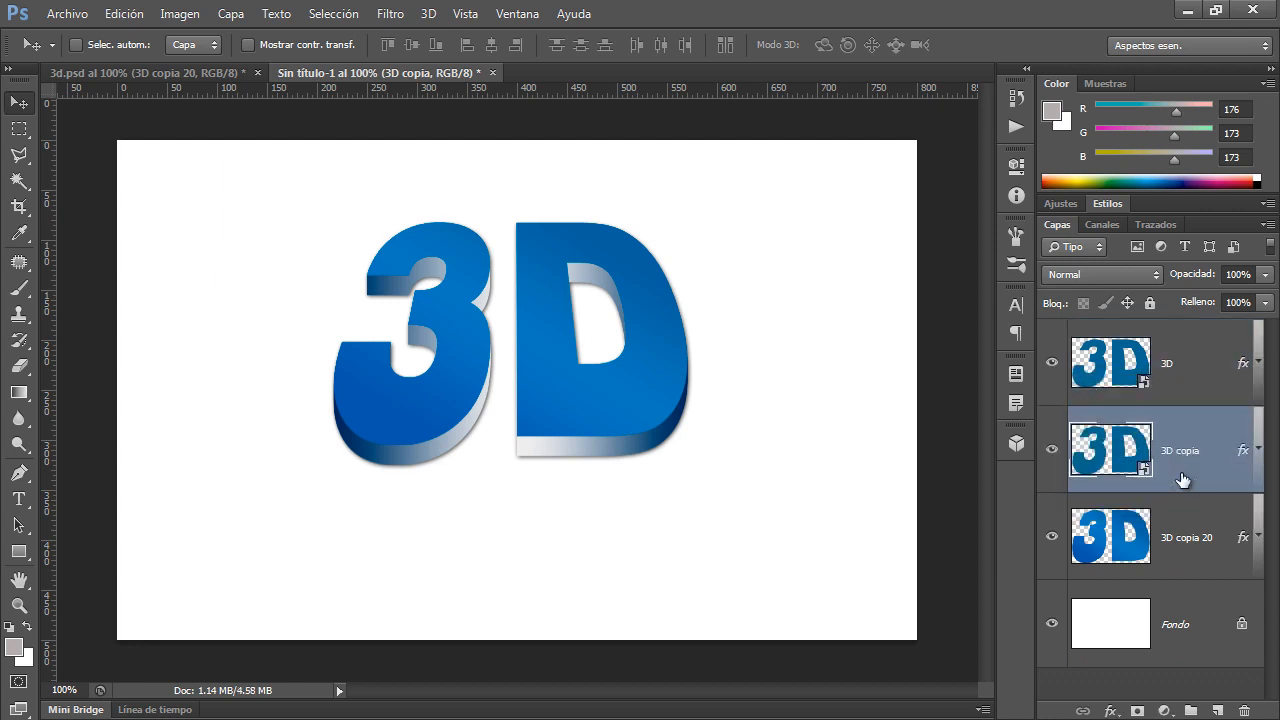
pyautogui.click(1258, 450)
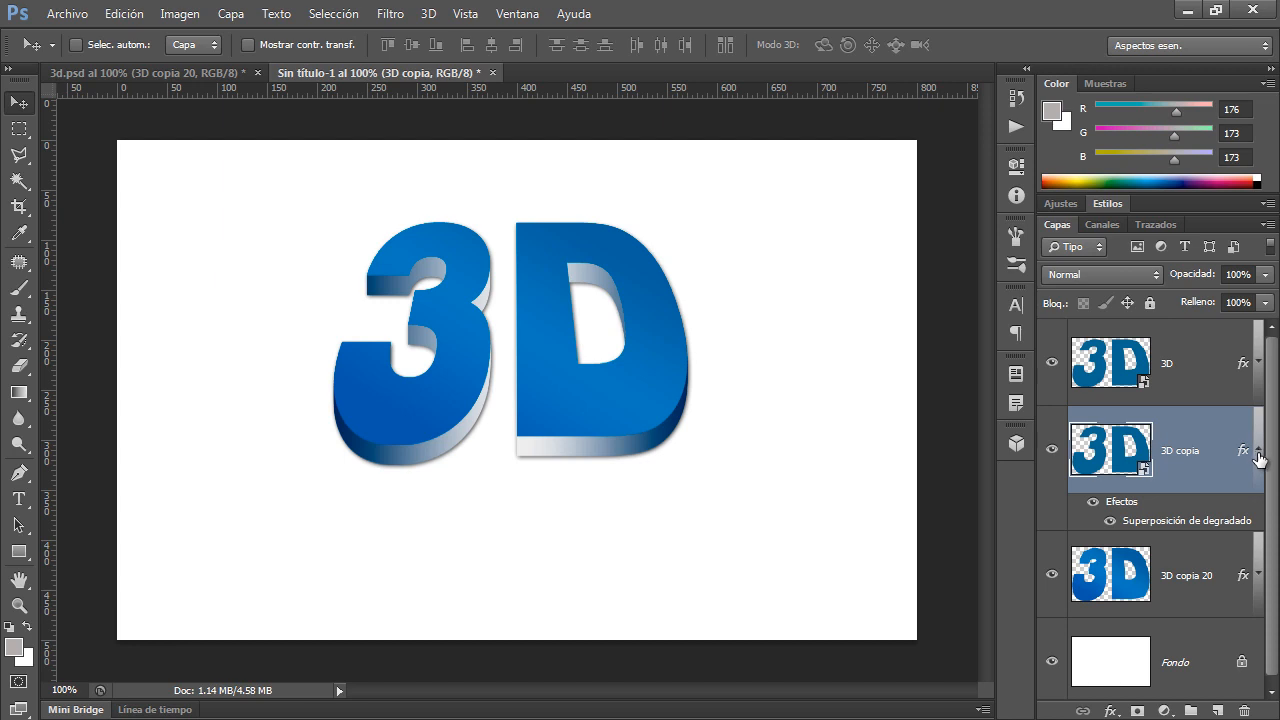
pyautogui.moveTo(1118, 510); pyautogui.dragTo(1245, 709)
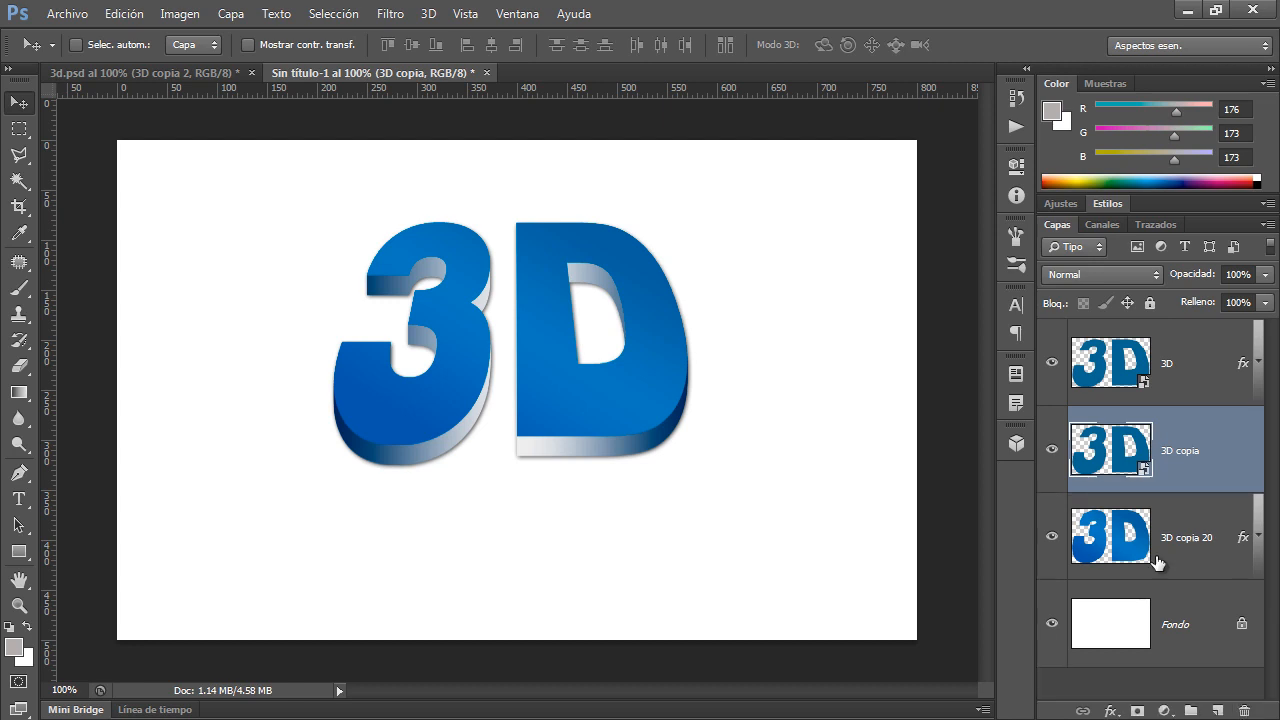
# - Apply a white (ffffff) Color Overlay to the 3D copia layer and collapse its effects list
pyautogui.doubleClick(1203, 428)
pyautogui.moveTo(925, 137); pyautogui.dragTo(727, 91)
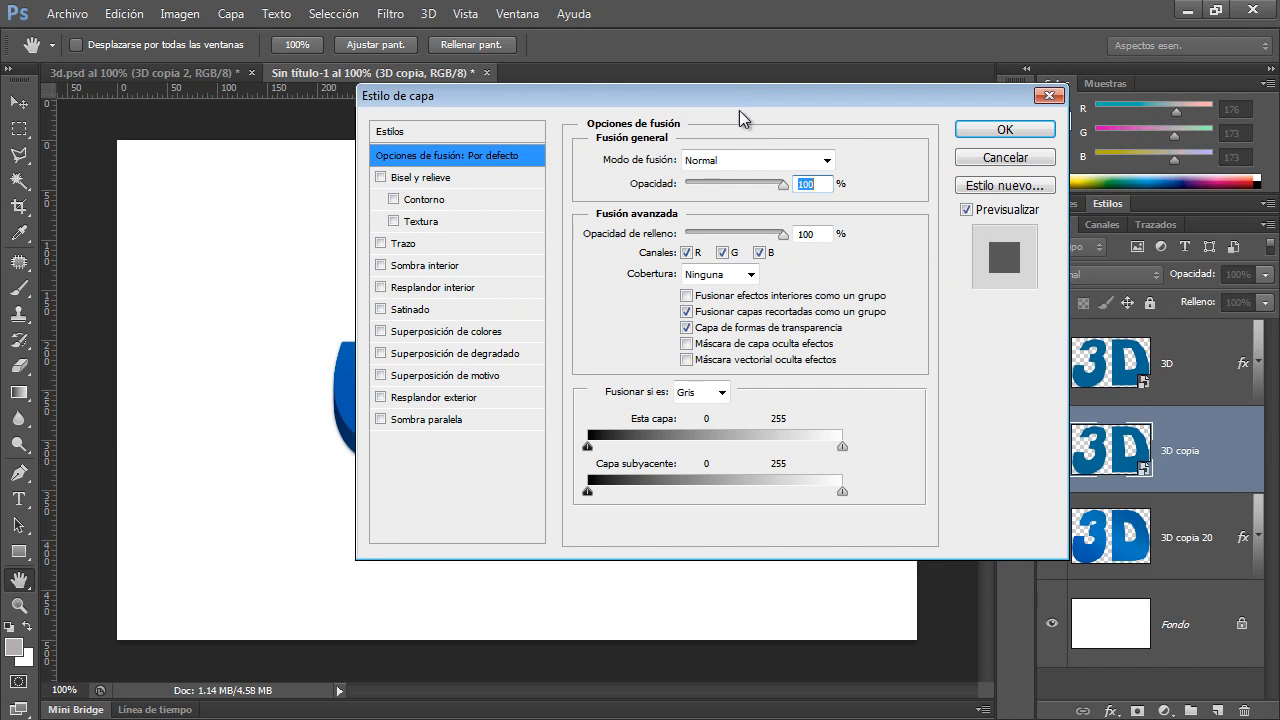
pyautogui.click(443, 340)
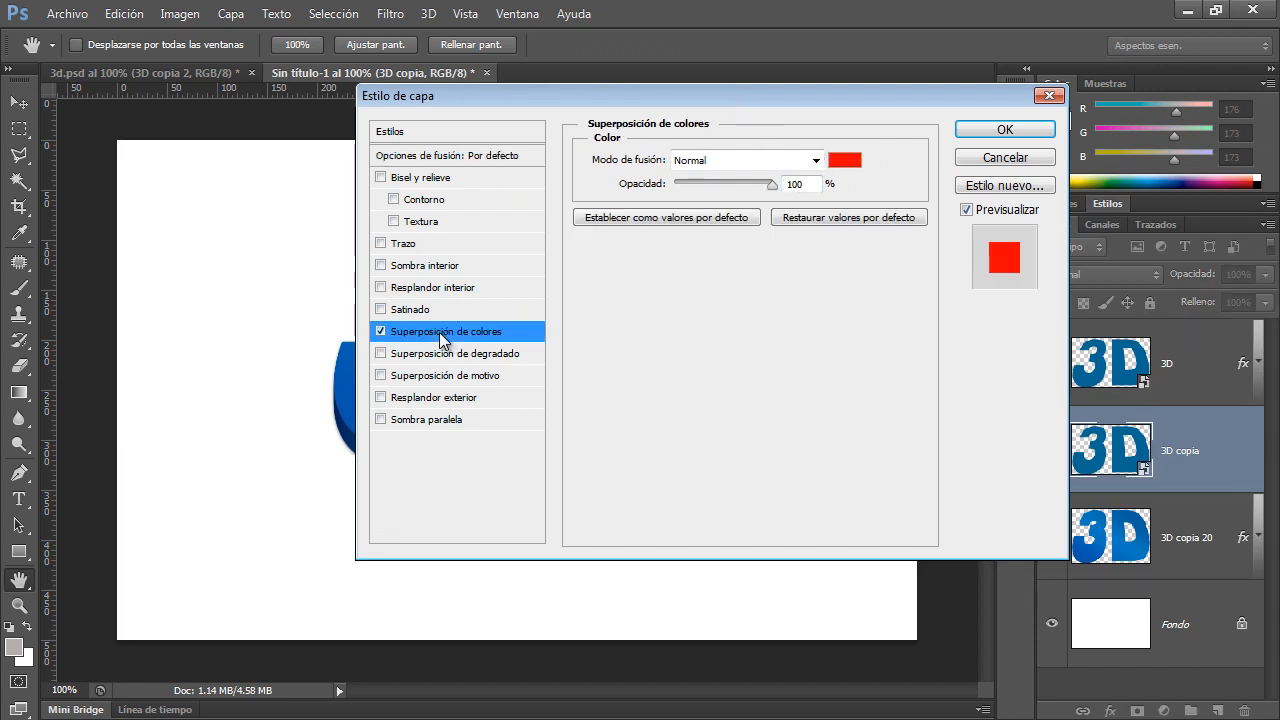
pyautogui.click(842, 162)
pyautogui.click(505, 103)
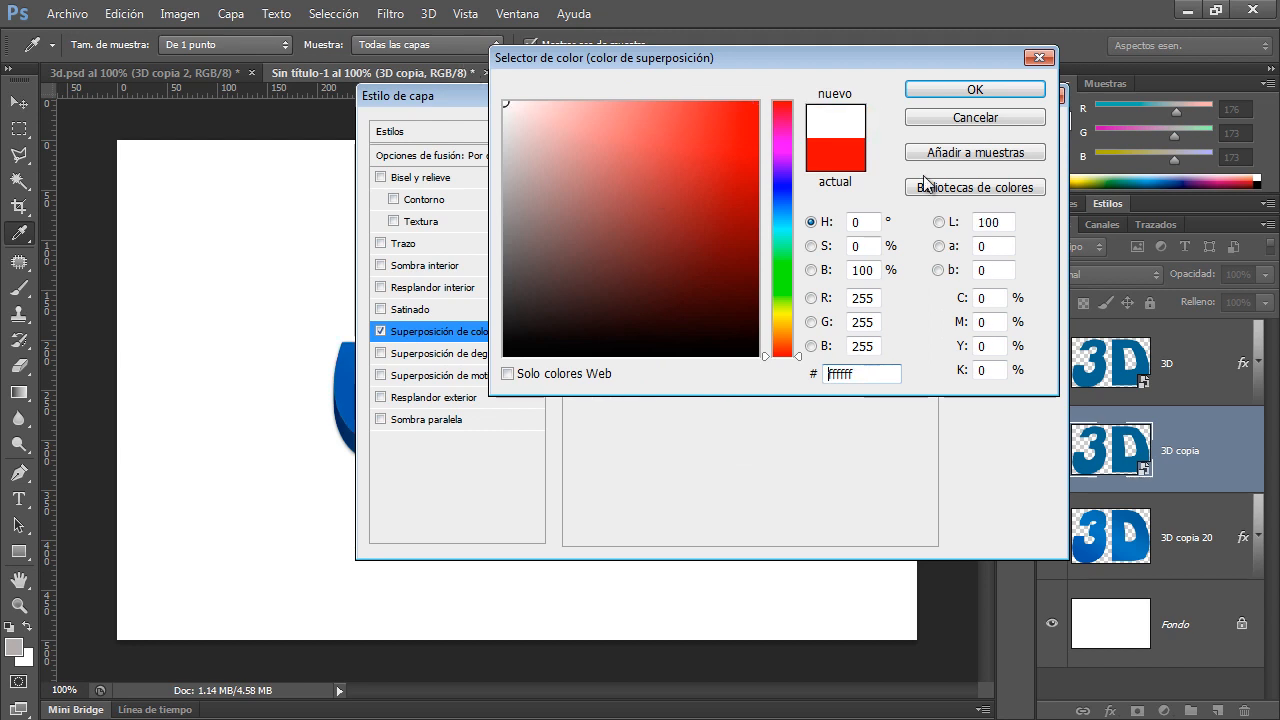
pyautogui.click(928, 90)
pyautogui.click(995, 127)
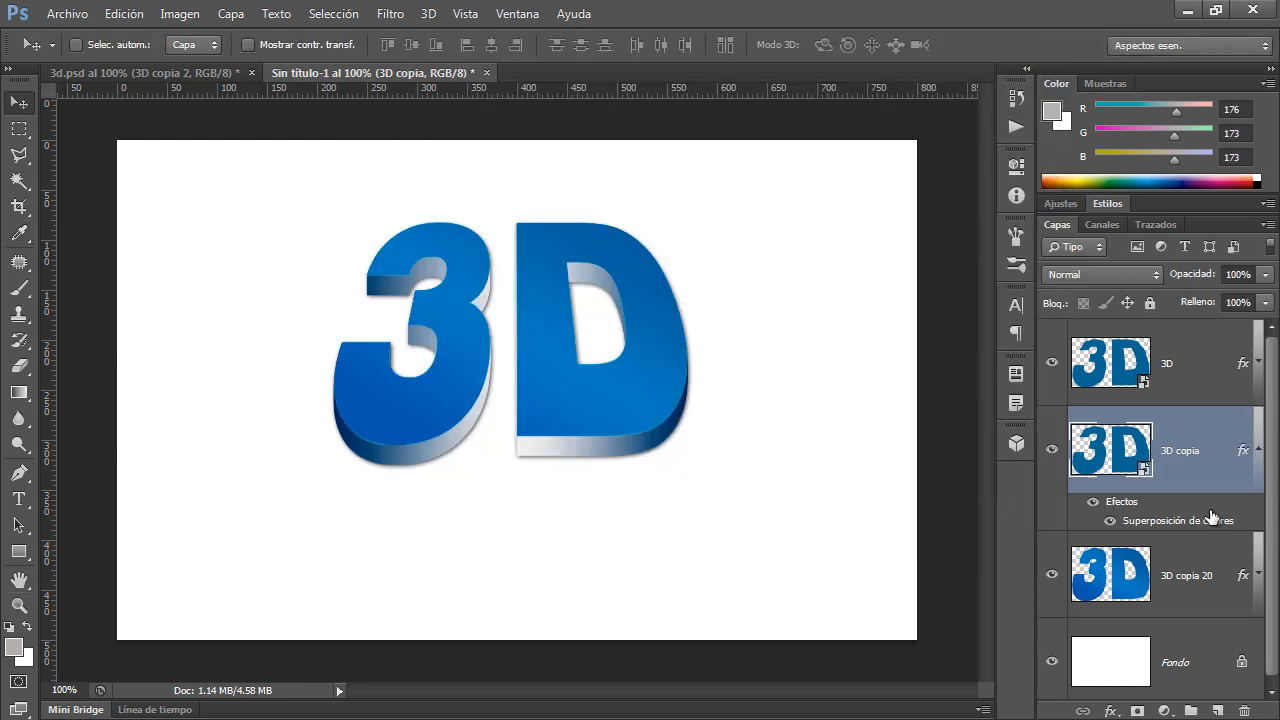
pyautogui.click(1259, 444)
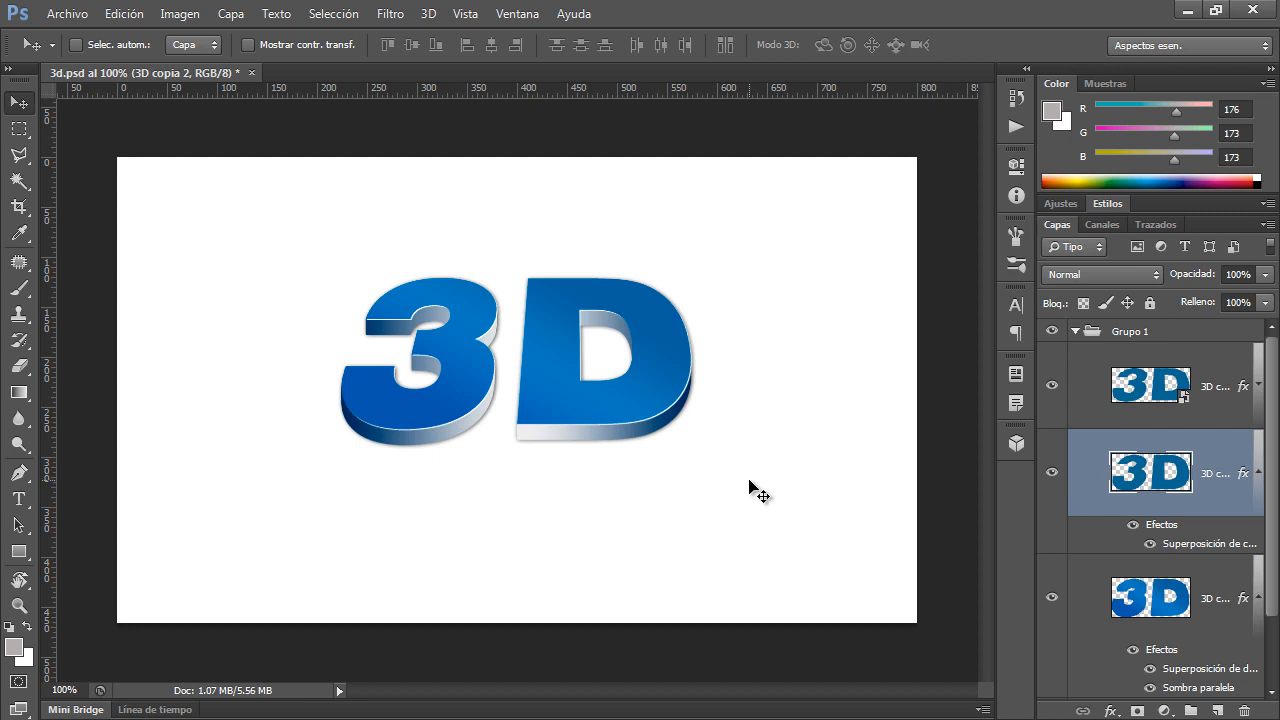
# - Hide the white-overlay layer and the merged extrusion layer in Grupo 1, and select the group's uppermost 3D layer
pyautogui.keyDown('shift'); pyautogui.click(1206, 598); pyautogui.keyUp('shift')
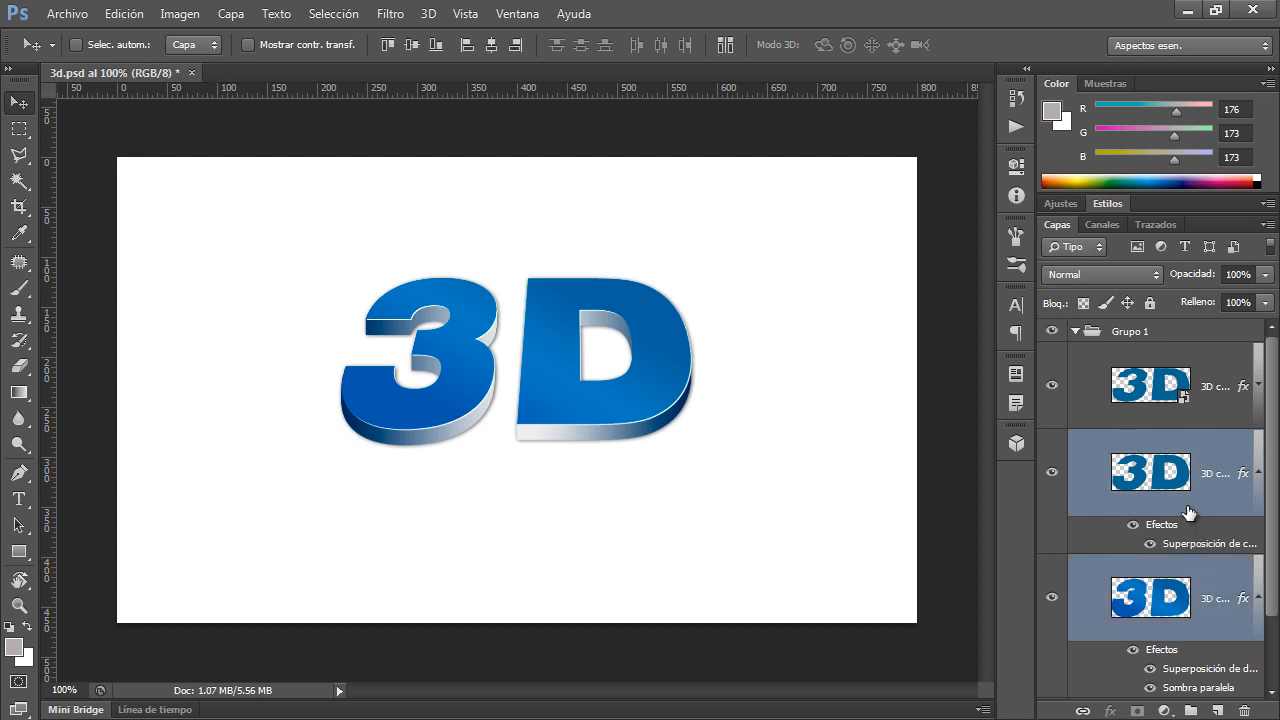
pyautogui.click(1052, 472)
pyautogui.click(1052, 598)
pyautogui.click(1230, 385)
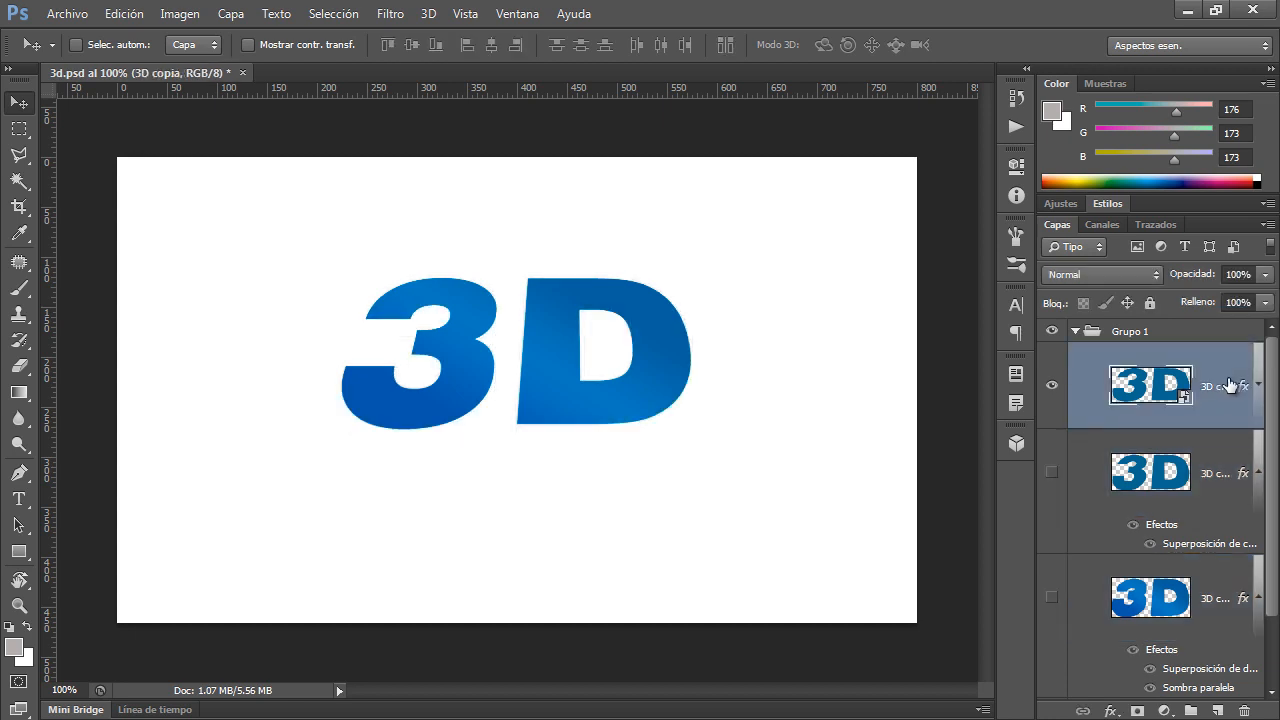
# - Rotate the uppermost 3D layer by 30 degrees with Free Transform
pyautogui.hotkey('ctrl', 't')
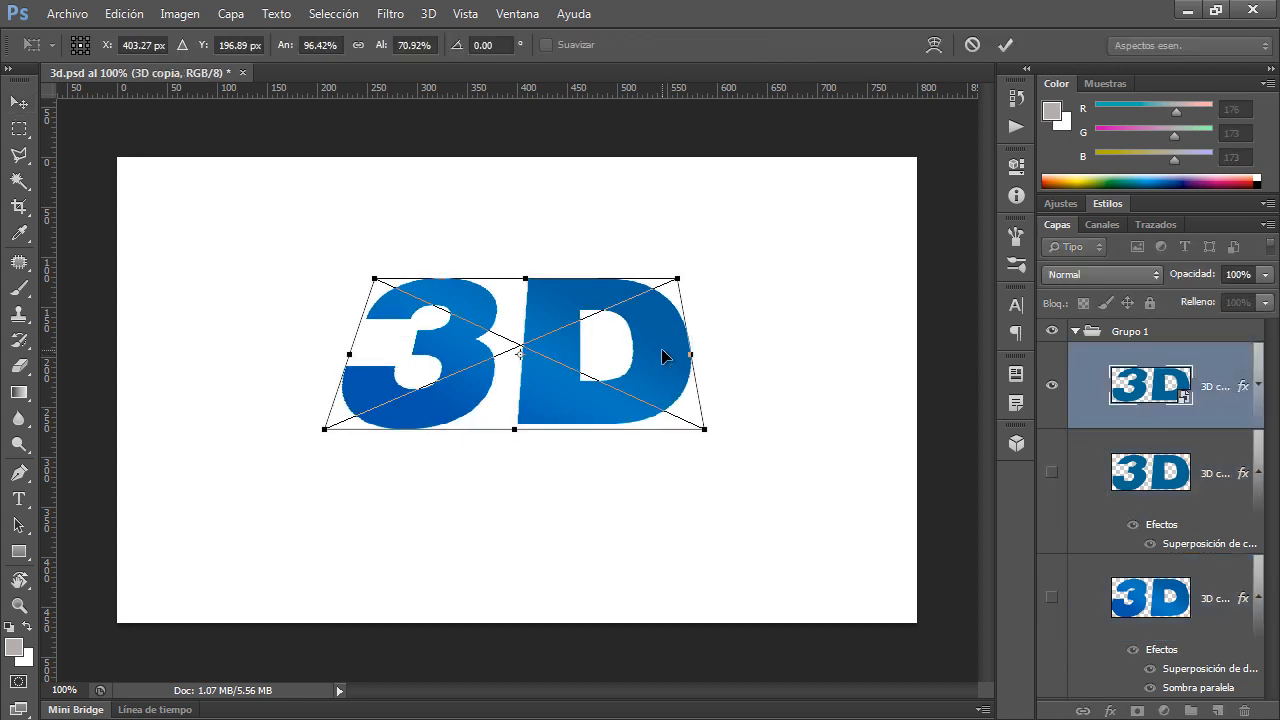
pyautogui.click(479, 45)
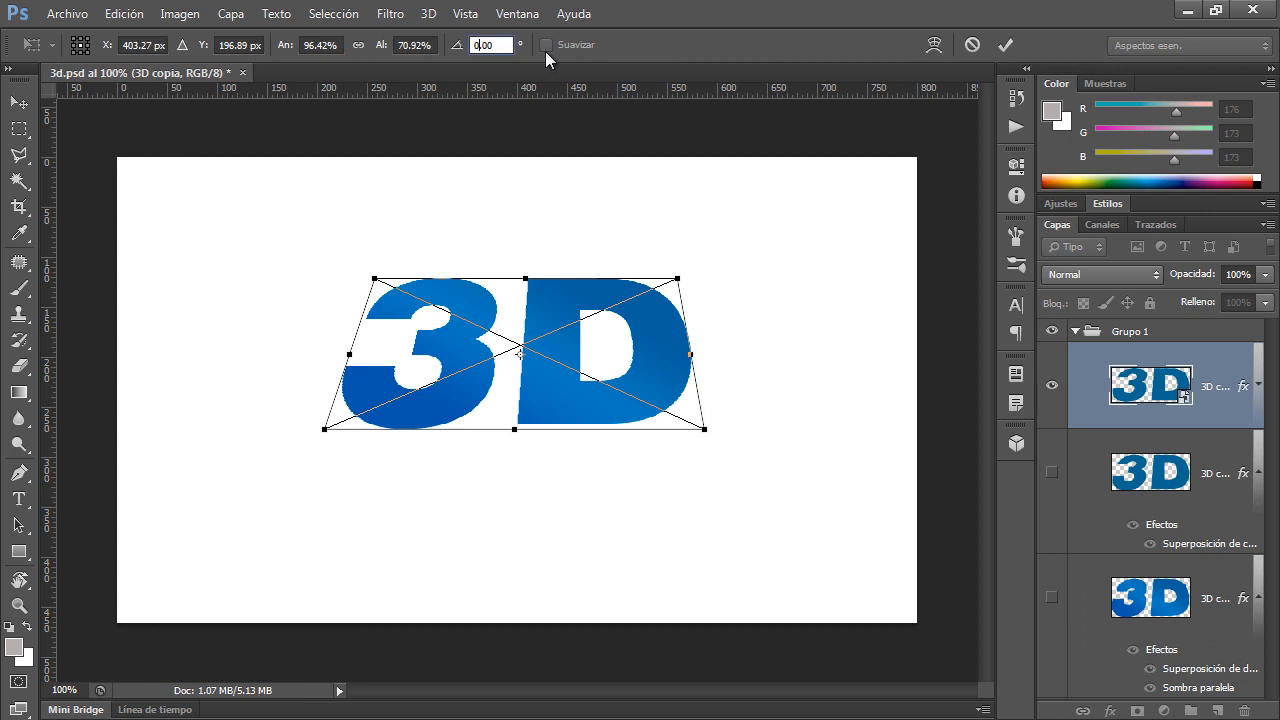
pyautogui.press('BackSpace')
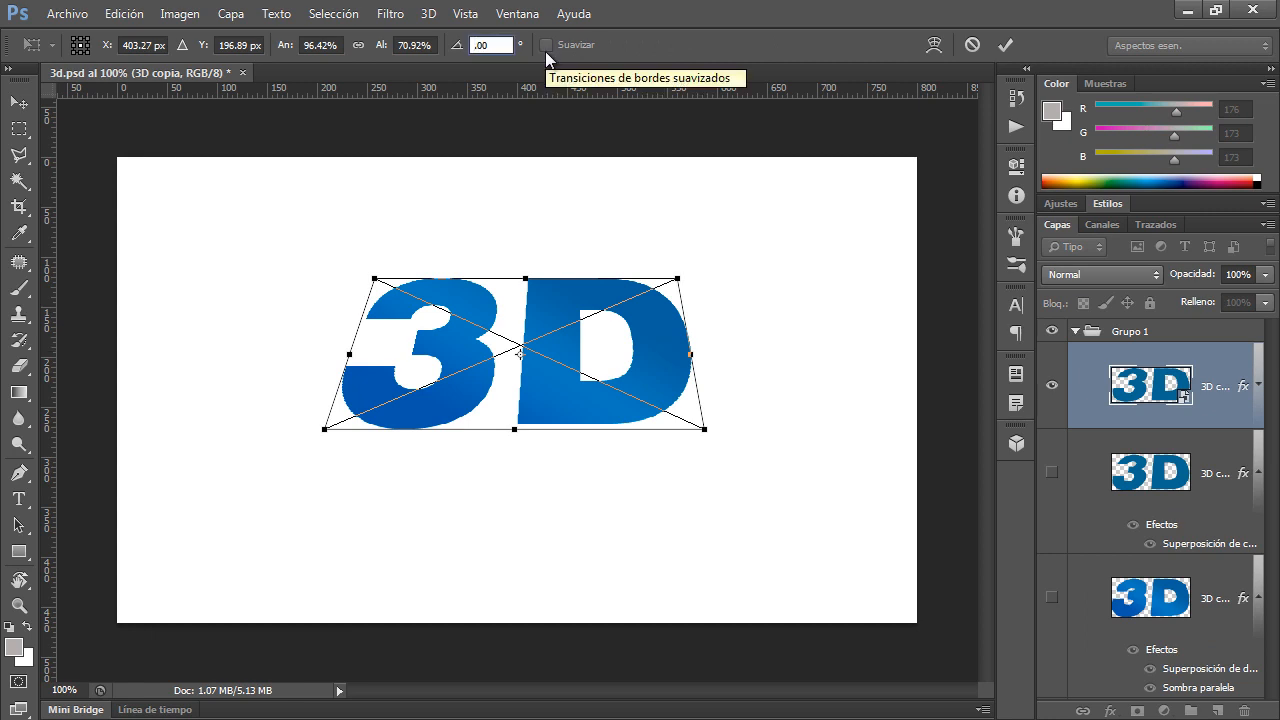
pyautogui.write('30')
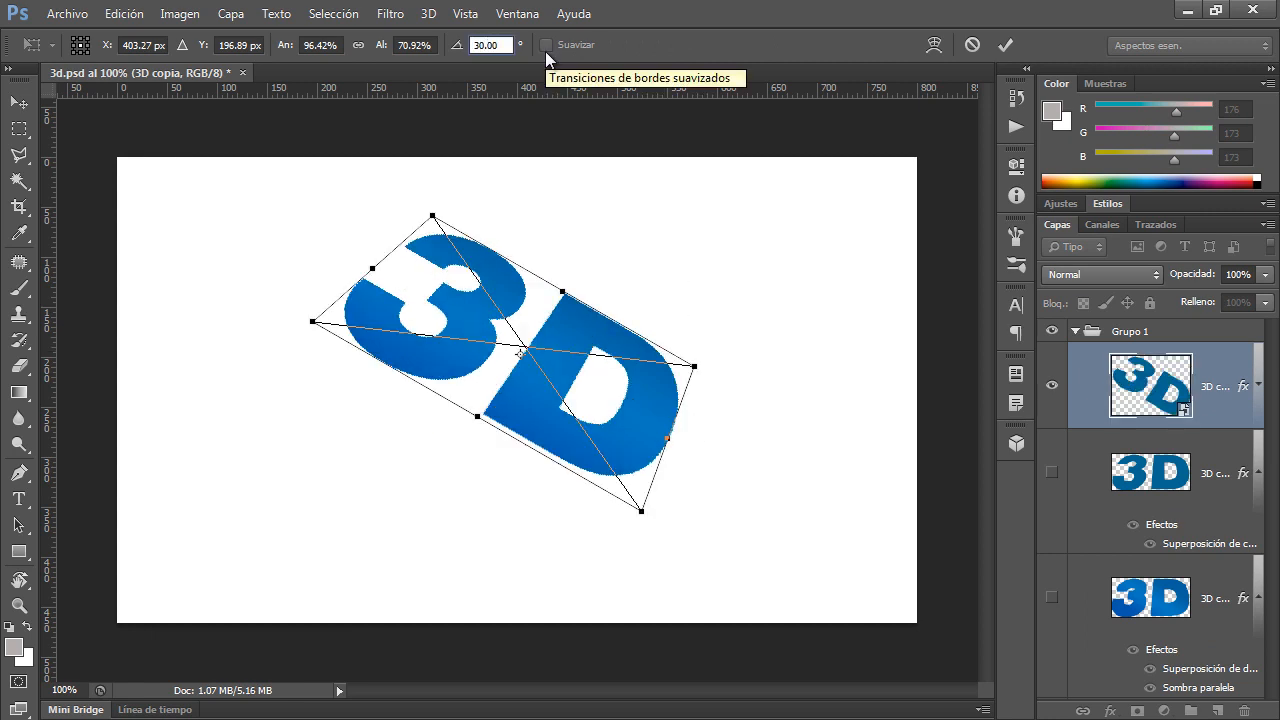
pyautogui.press('Return')
pyautogui.press('Return')
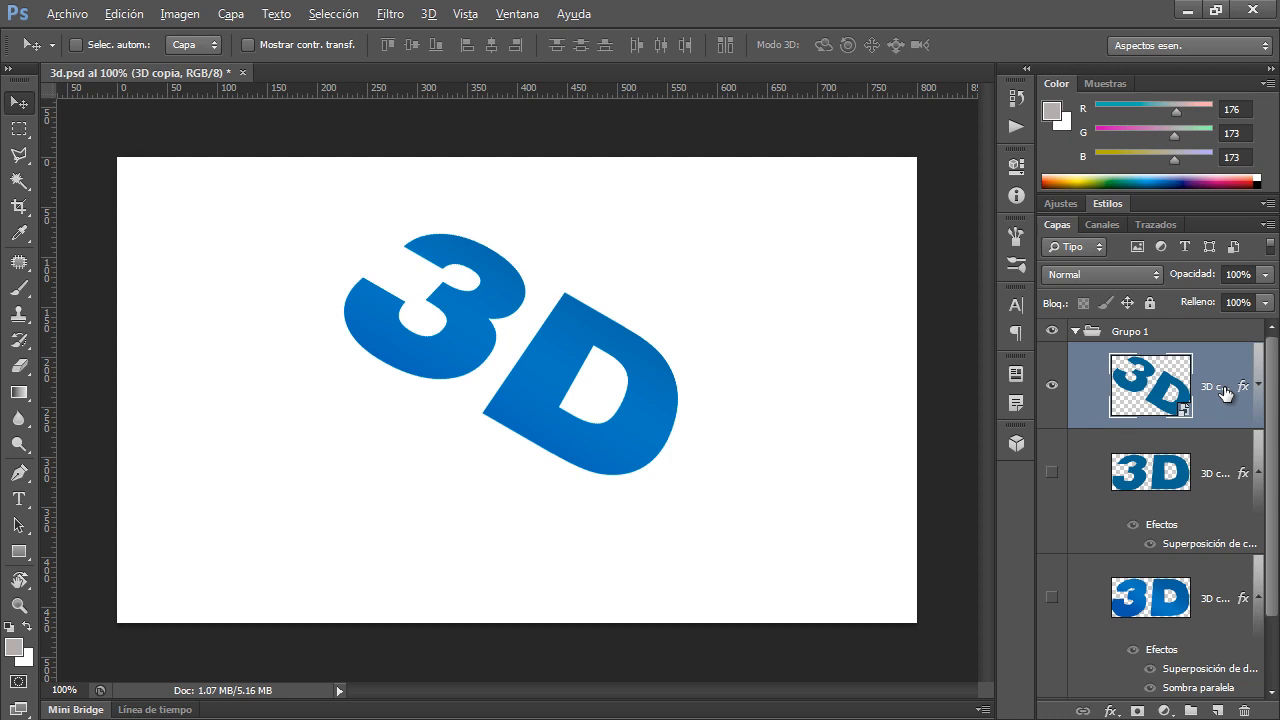
# - Create 17 stacked copies of the rotated 3D layer, each shifted one pixel further to the right
pyautogui.hotkey('ctrl', 'alt', 'shift', 't')
pyautogui.hotkey('ctrl', 'alt', 'shift', 't')
pyautogui.hotkey('ctrl', 'alt', 'shift', 't')
pyautogui.hotkey('ctrl', 'alt', 'shift', 't')
pyautogui.hotkey('ctrl', 'alt', 'shift', 't')
pyautogui.hotkey('ctrl', 'alt', 'shift', 't')
pyautogui.hotkey('ctrl', 'alt', 'shift', 't')
pyautogui.hotkey('ctrl', 'alt', 'shift', 't')
pyautogui.hotkey('ctrl', 'alt', 'shift', 't')
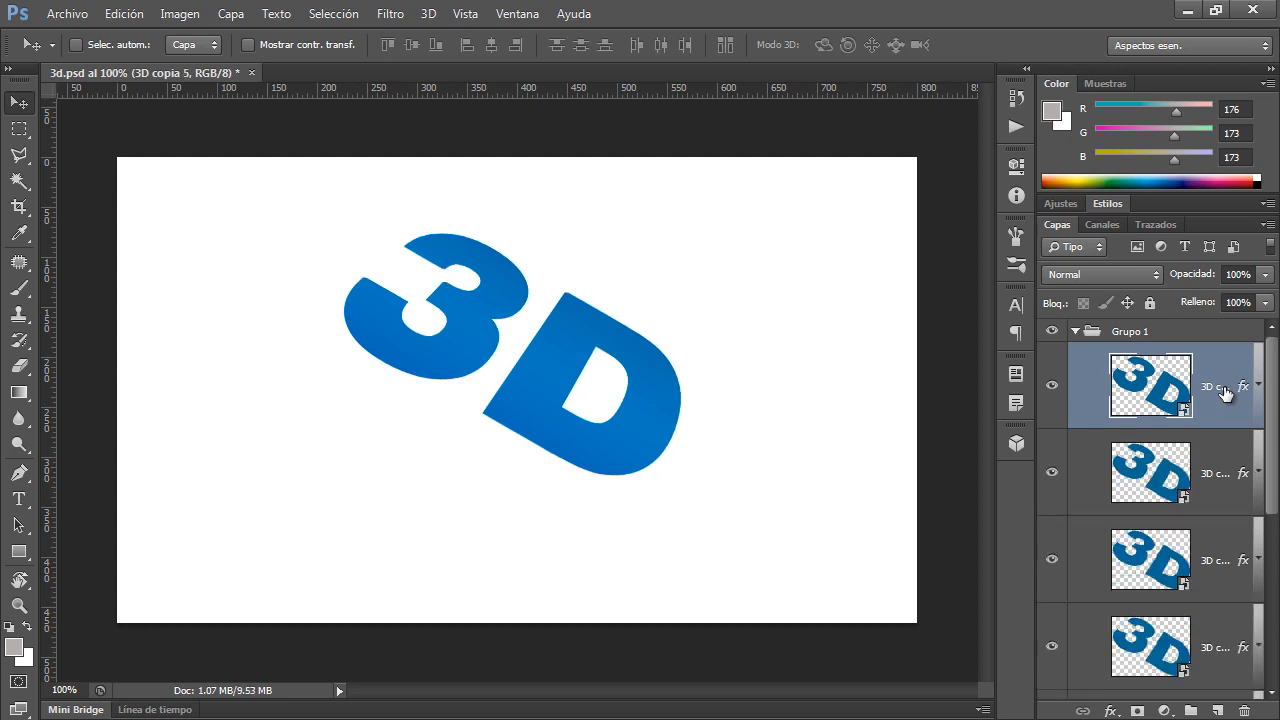
pyautogui.hotkey('ctrl', 'alt', 'shift', 't')
pyautogui.hotkey('ctrl', 'alt', 'shift', 't')
pyautogui.hotkey('ctrl', 'alt', 'shift', 't')
pyautogui.hotkey('ctrl', 'alt', 'shift', 't')
pyautogui.hotkey('ctrl', 'alt', 'shift', 't')
pyautogui.hotkey('ctrl', 'alt', 'shift', 't')
pyautogui.hotkey('ctrl', 'alt', 'shift', 't')
pyautogui.hotkey('ctrl', 'alt', 'shift', 't')
pyautogui.hotkey('ctrl', 'alt', 'shift', 't')
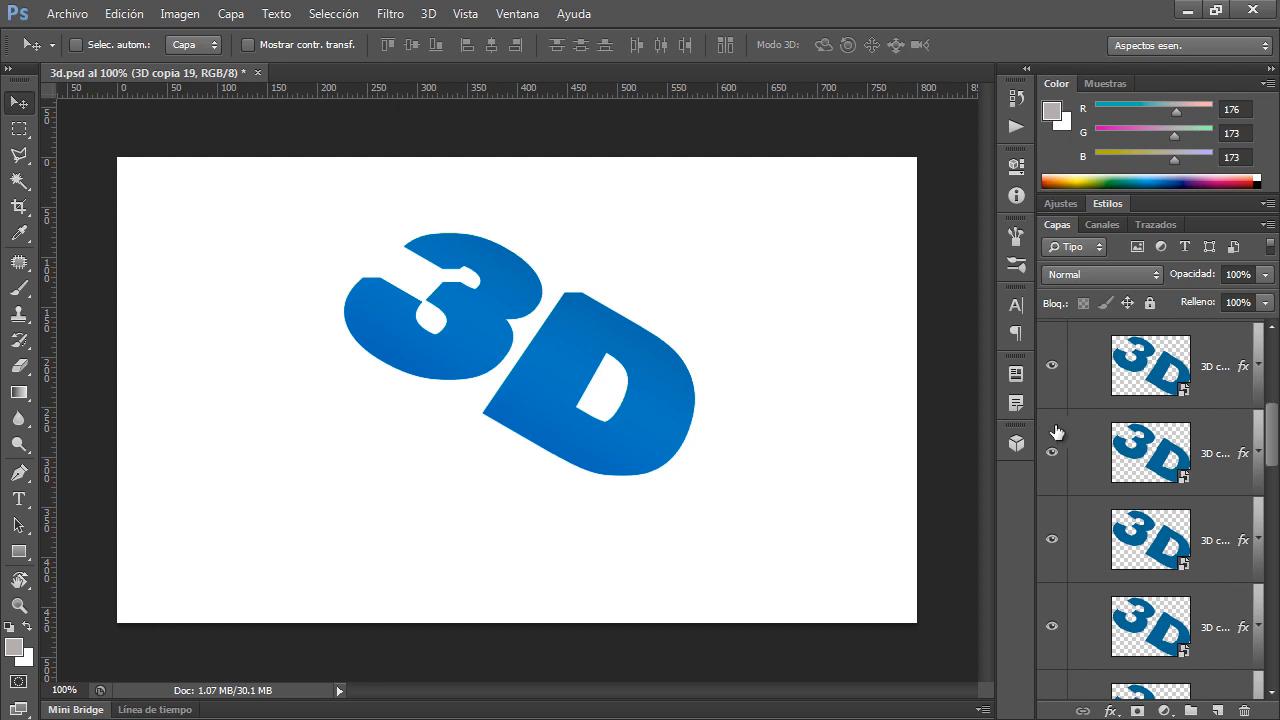
# - Merge all the rotated copies into one layer and place it beneath the 3D copia layer
pyautogui.moveTo(1034, 423); pyautogui.dragTo(961, 414)
pyautogui.scroll(10, 1108, 406)
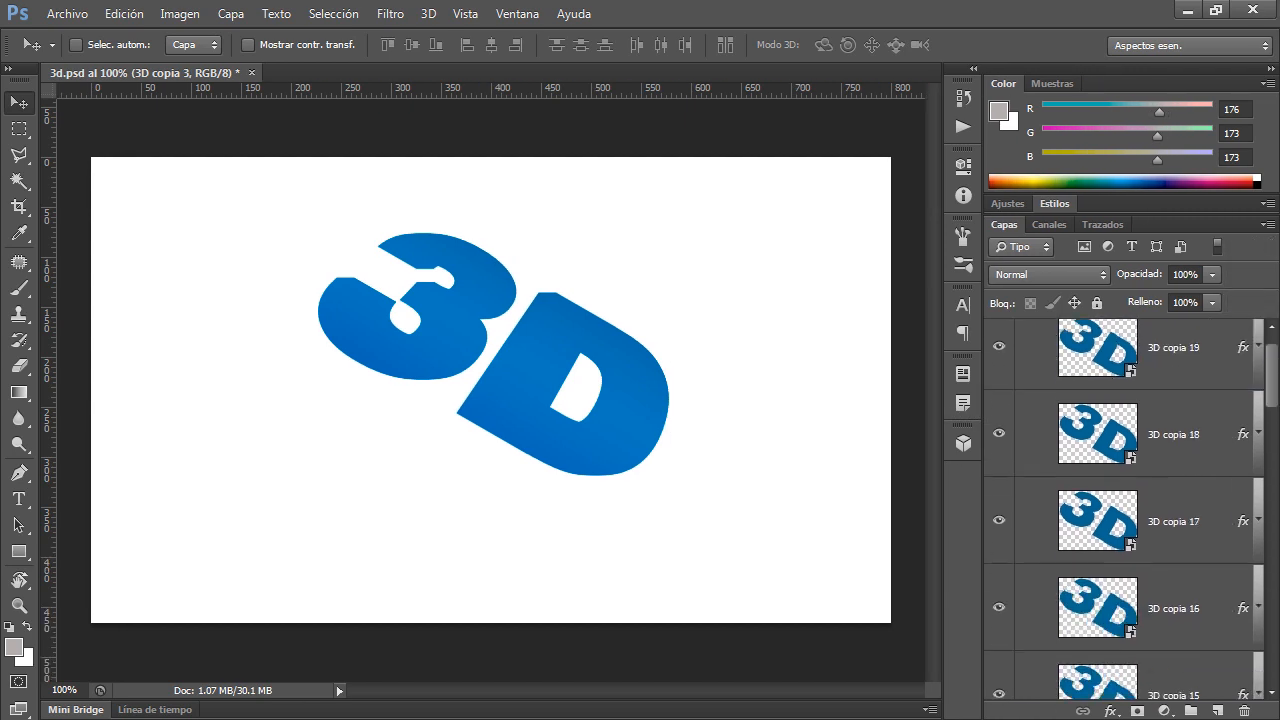
pyautogui.keyDown('shift'); pyautogui.click(1177, 386); pyautogui.keyUp('shift')
pyautogui.rightClick(1177, 386)
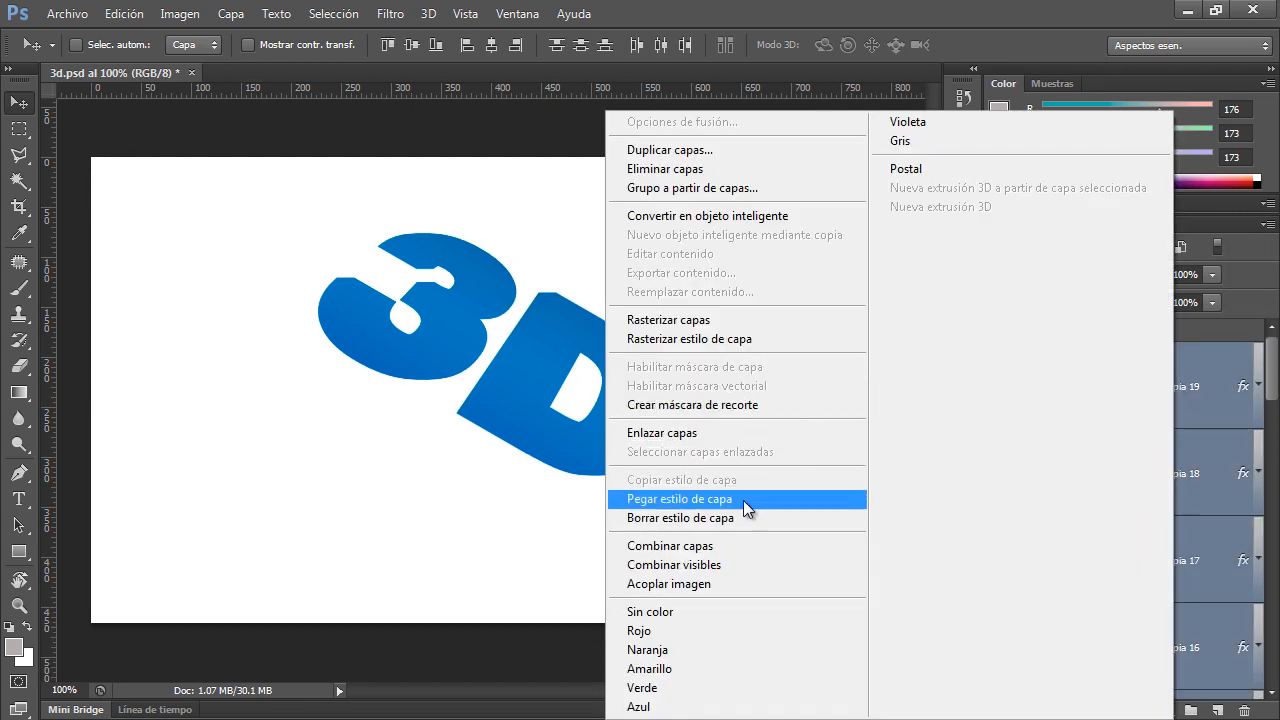
pyautogui.click(689, 552)
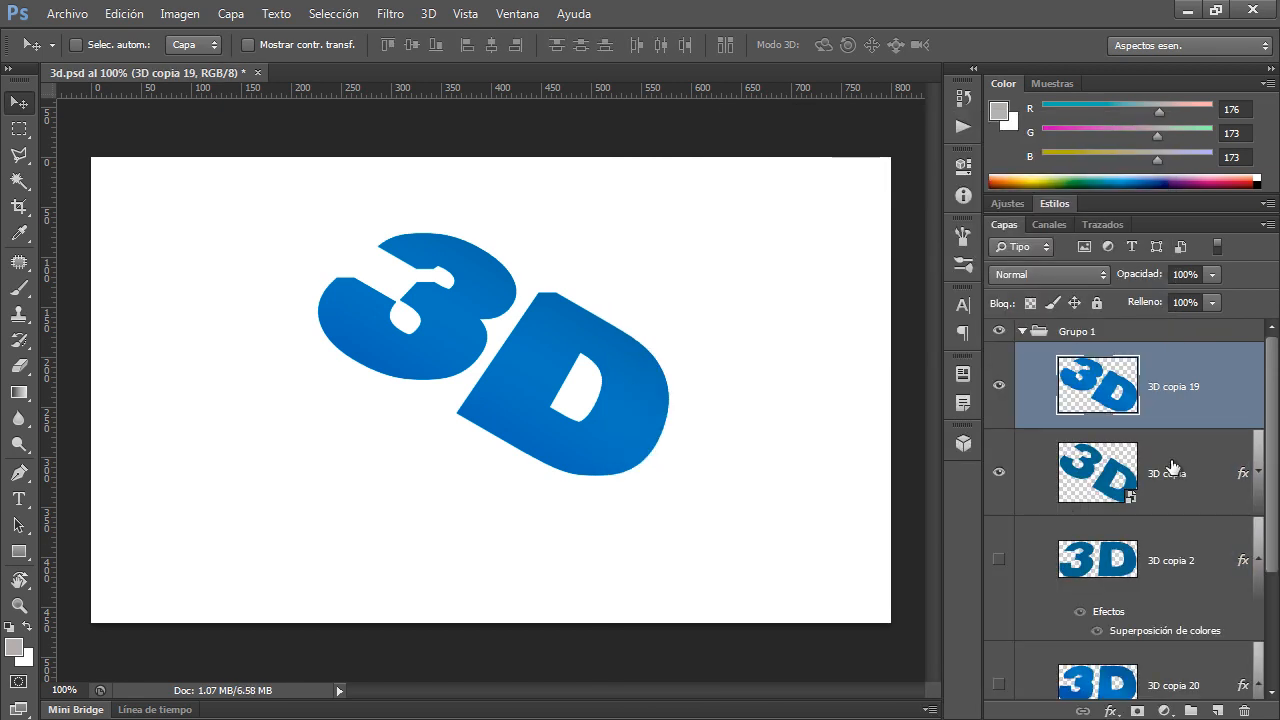
pyautogui.moveTo(1173, 472); pyautogui.dragTo(1186, 375)
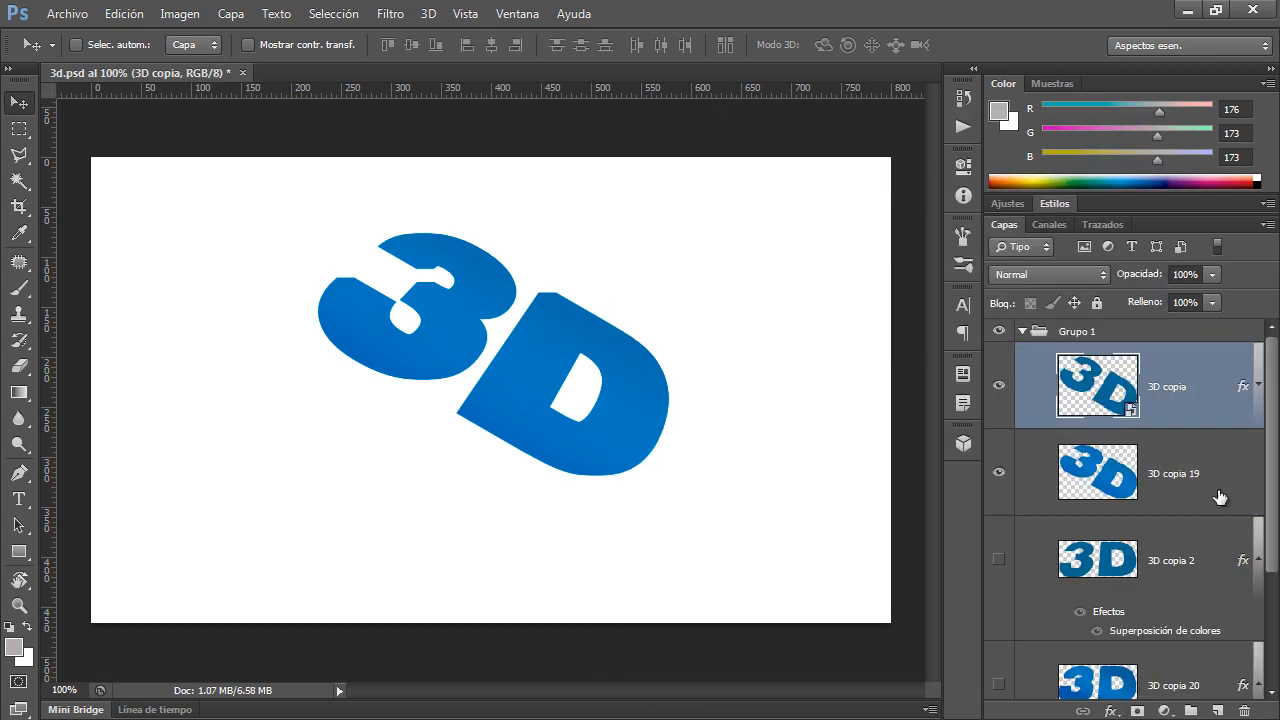
# - Copy the layer style of 3D copia 20 and paste it onto the merged 3D copia 19 layer
pyautogui.click(1160, 468)
pyautogui.scroll(-2, 1275, 578)
pyautogui.scroll(-2, 1275, 578)
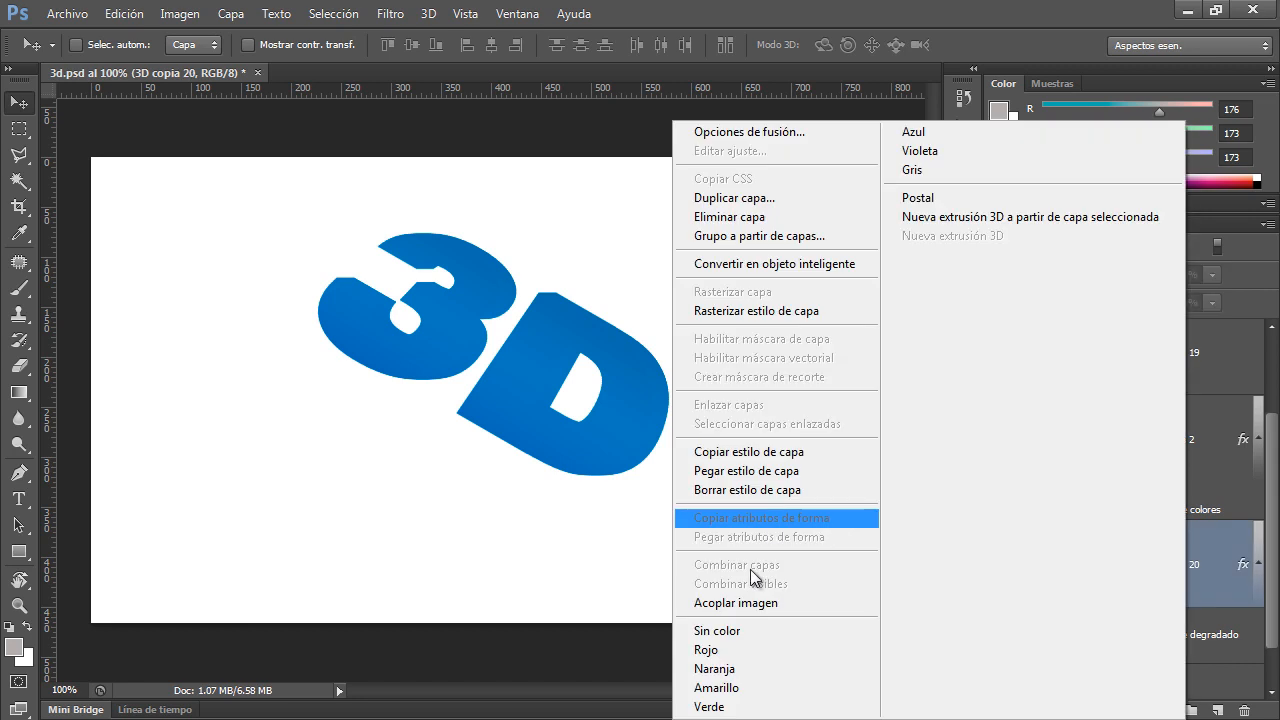
pyautogui.rightClick(1186, 563)
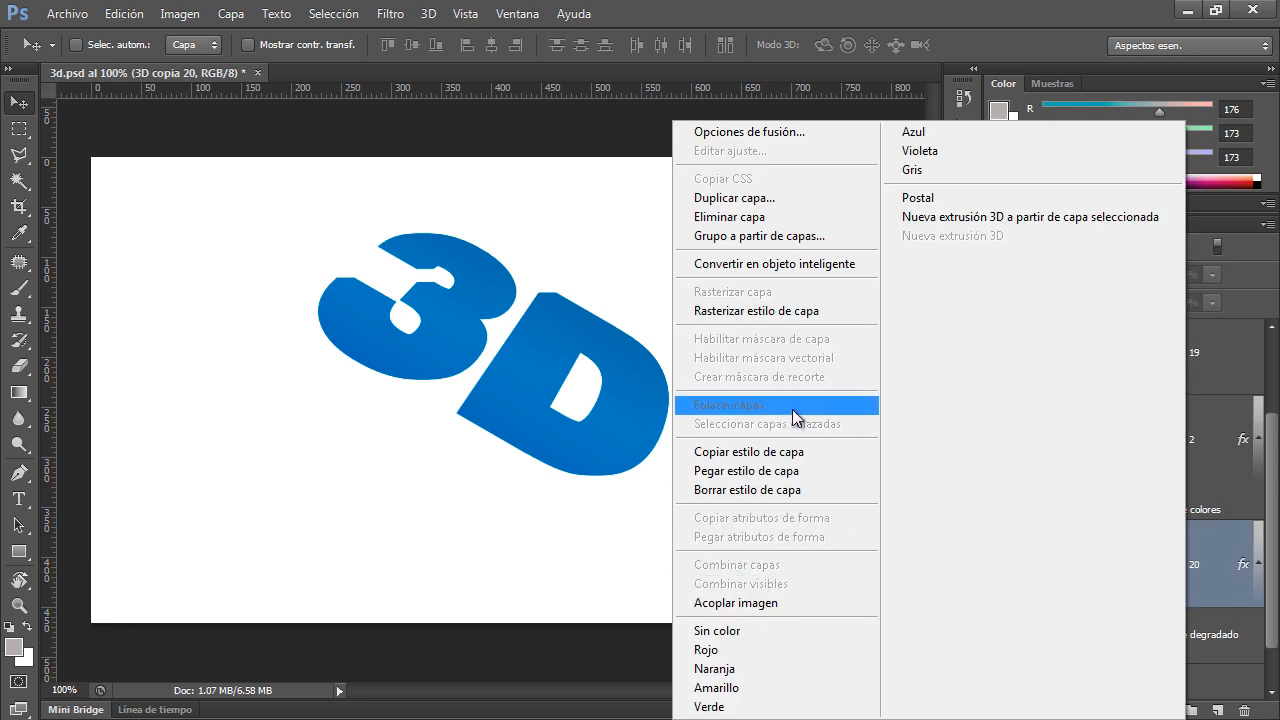
pyautogui.click(771, 451)
pyautogui.scroll(4, 1257, 500)
pyautogui.rightClick(1168, 448)
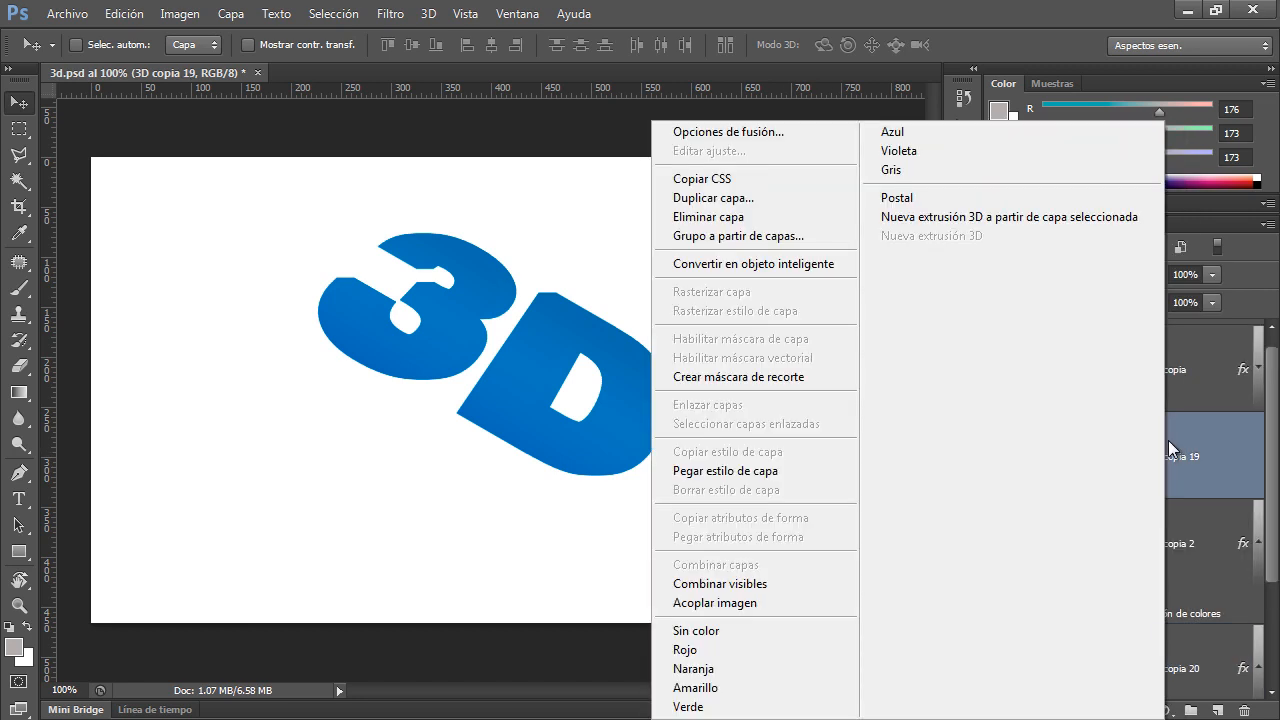
pyautogui.click(855, 474)
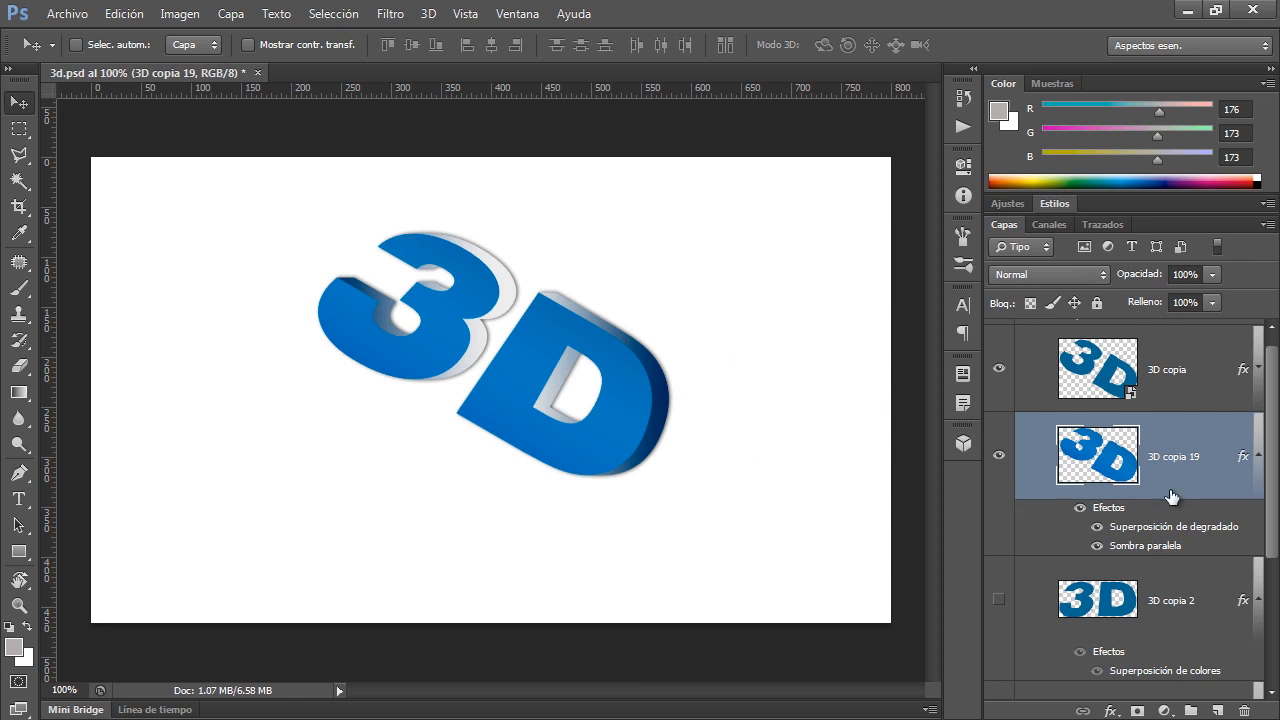
# - Rotate the 3D copia and 3D copia 19 layers together by -30 degrees so the text is level again
pyautogui.keyDown('shift'); pyautogui.click(1186, 383); pyautogui.keyUp('shift')
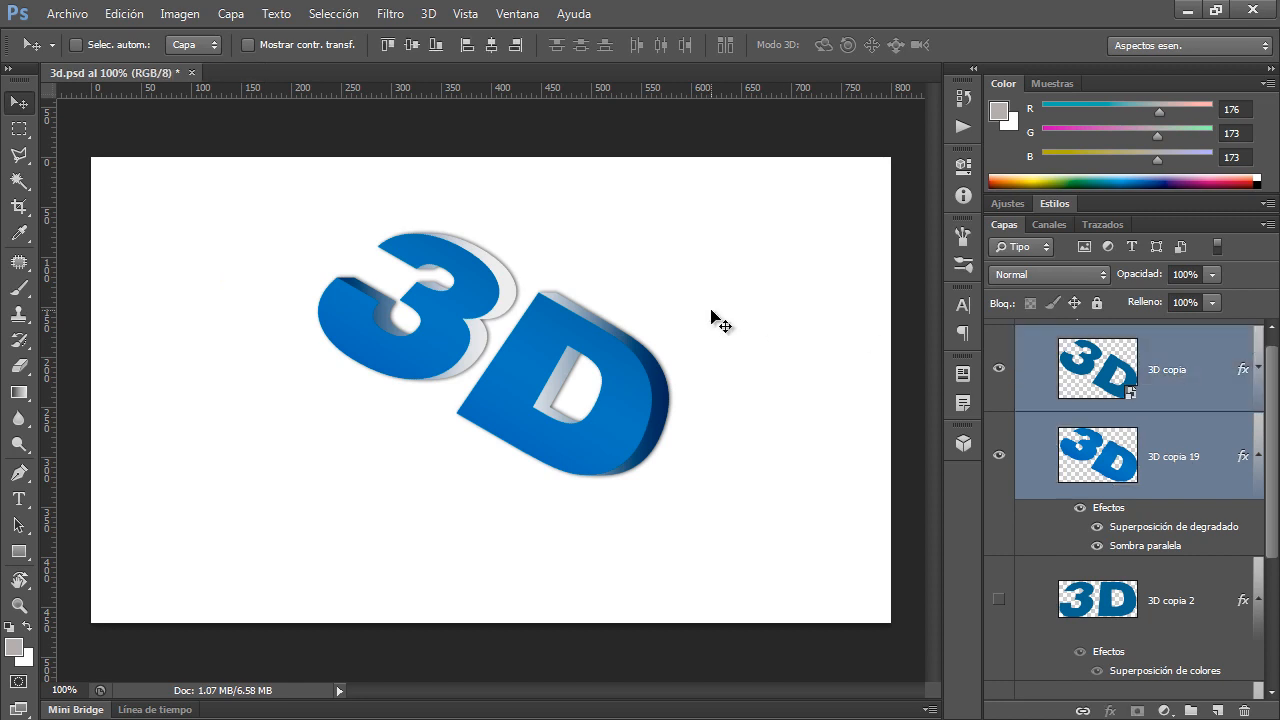
pyautogui.hotkey('ctrl', 't')
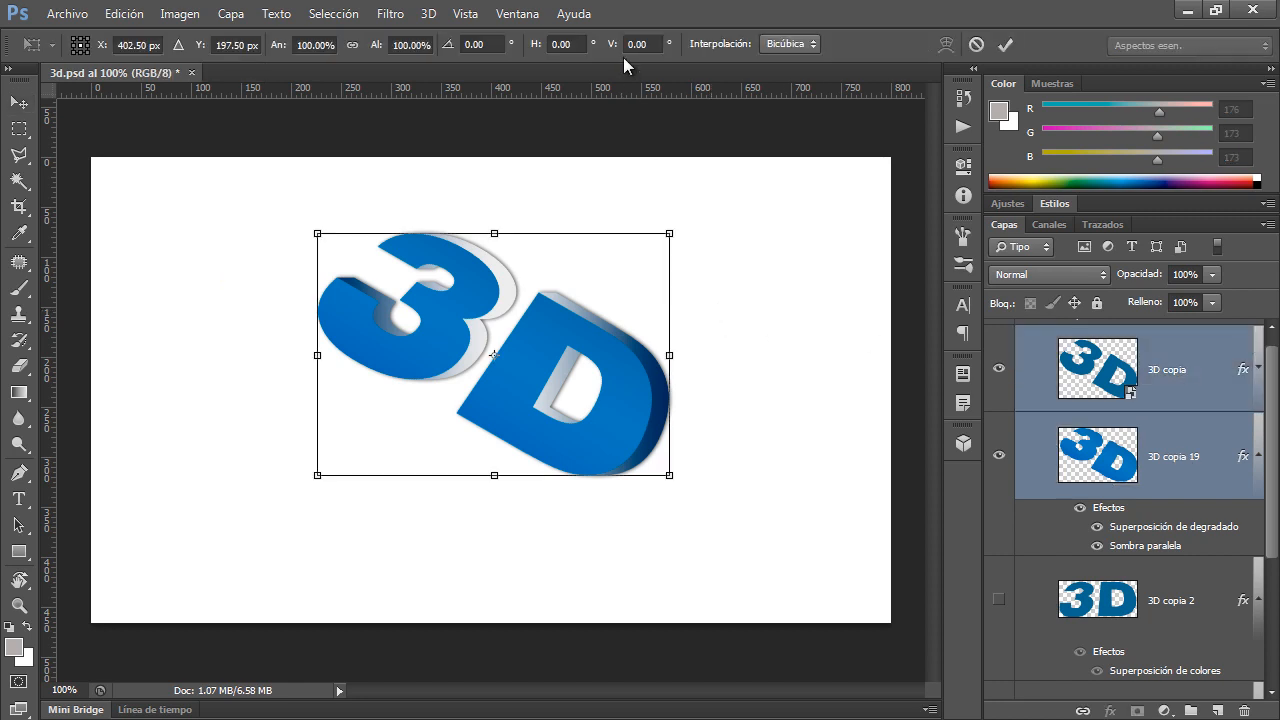
pyautogui.click(472, 45)
pyautogui.write('-30')
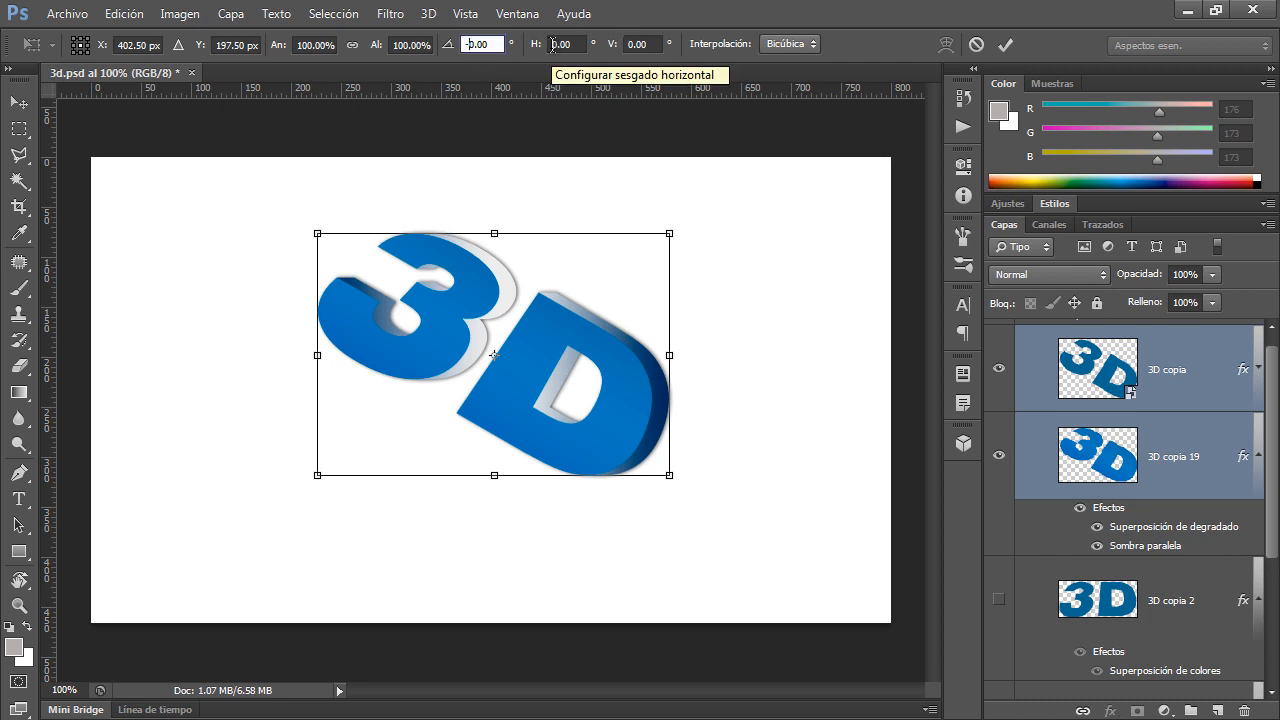
pyautogui.press('Return')
pyautogui.press('Escape')
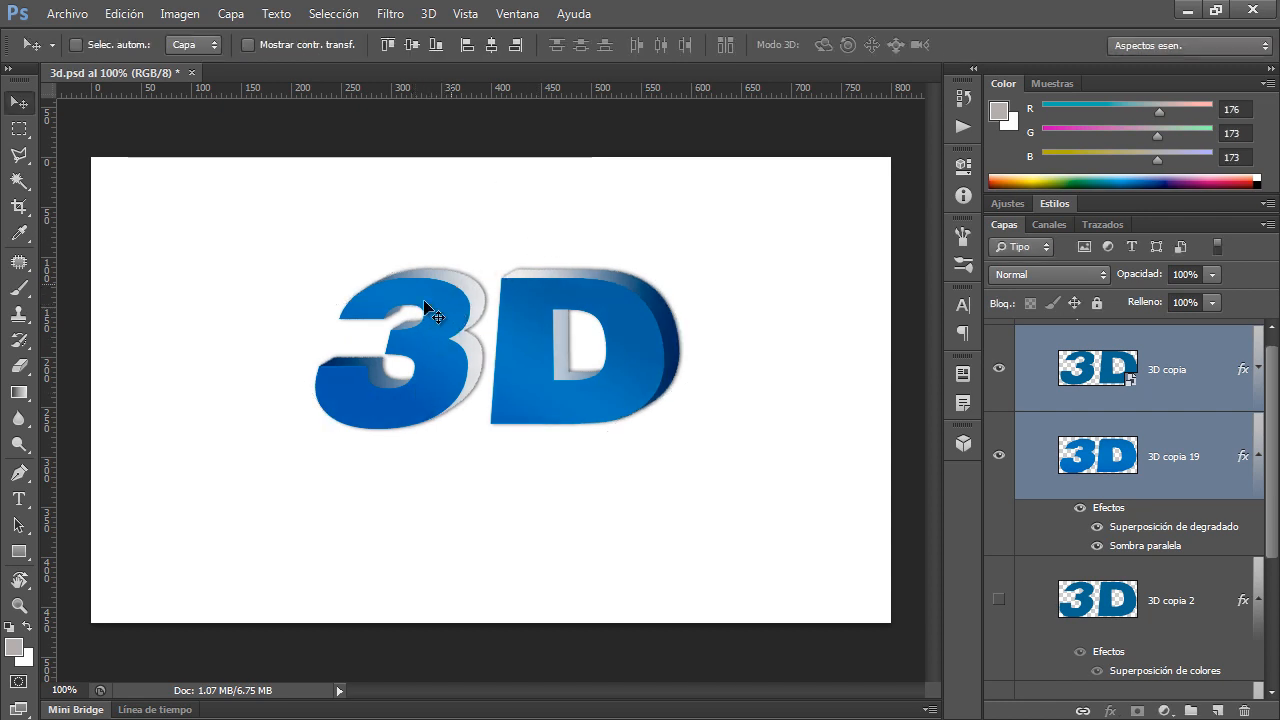
# - Duplicate the 3D copia layer and place the duplicate between it and the merged 3D copia 19 layer
pyautogui.click(1190, 375)
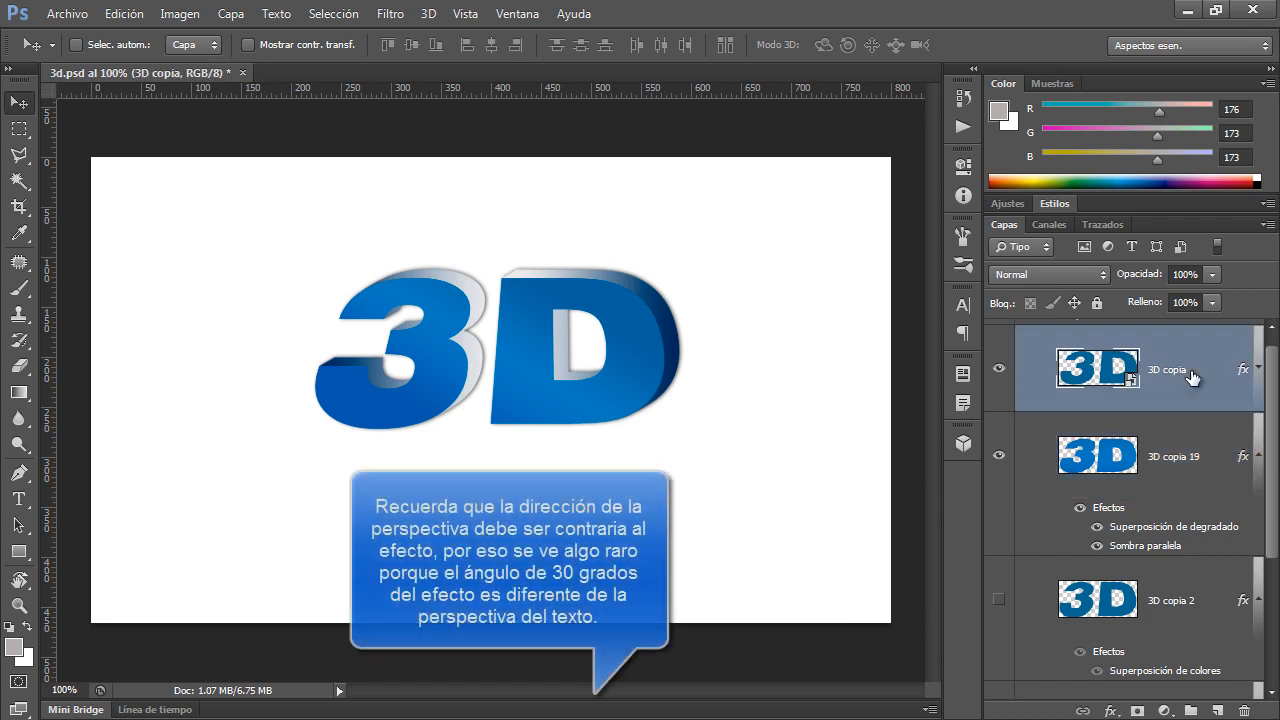
pyautogui.moveTo(1190, 372); pyautogui.dragTo(1217, 710)
pyautogui.scroll(1, 1177, 421)
pyautogui.moveTo(1177, 420); pyautogui.dragTo(1170, 520)
pyautogui.scroll(-2, 1148, 454)
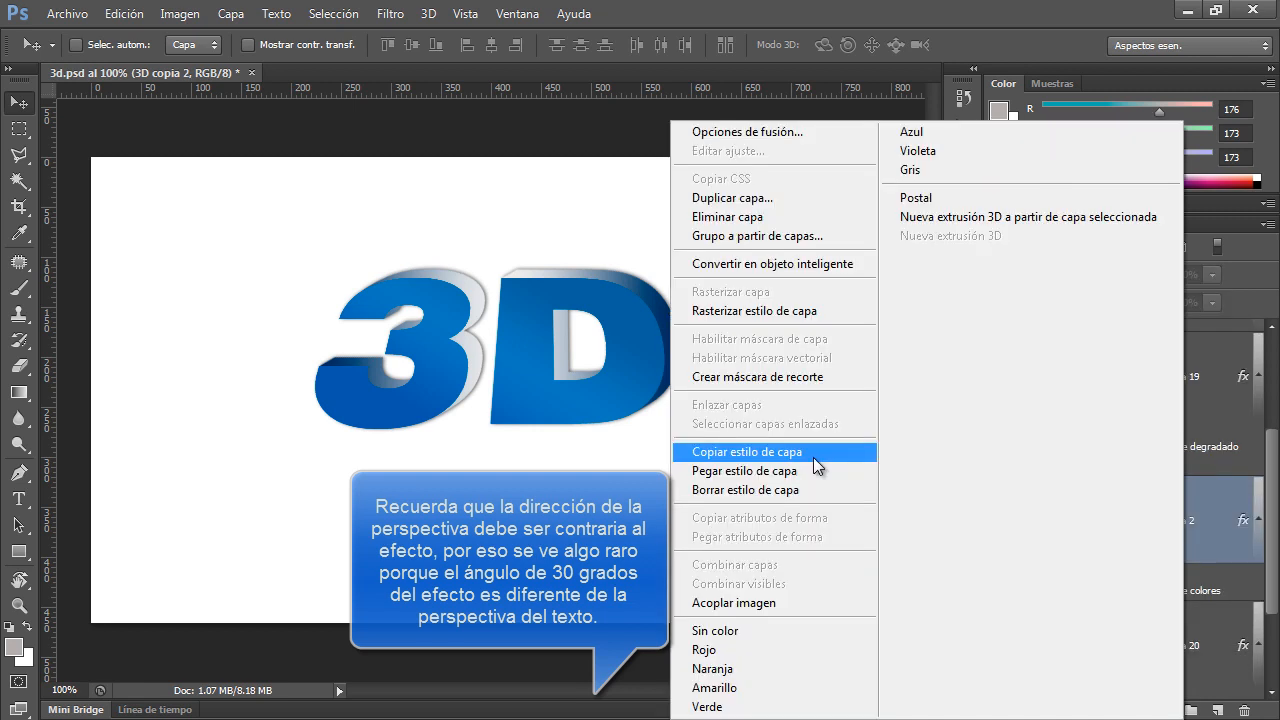
# - Copy the Color Overlay style of 3D copia 2 and paste it onto the 3D copia 3 layer
pyautogui.rightClick(1011, 586)
pyautogui.click(815, 450)
pyautogui.scroll(-1, 1092, 459)
pyautogui.scroll(2, 1092, 459)
pyautogui.rightClick(1192, 403)
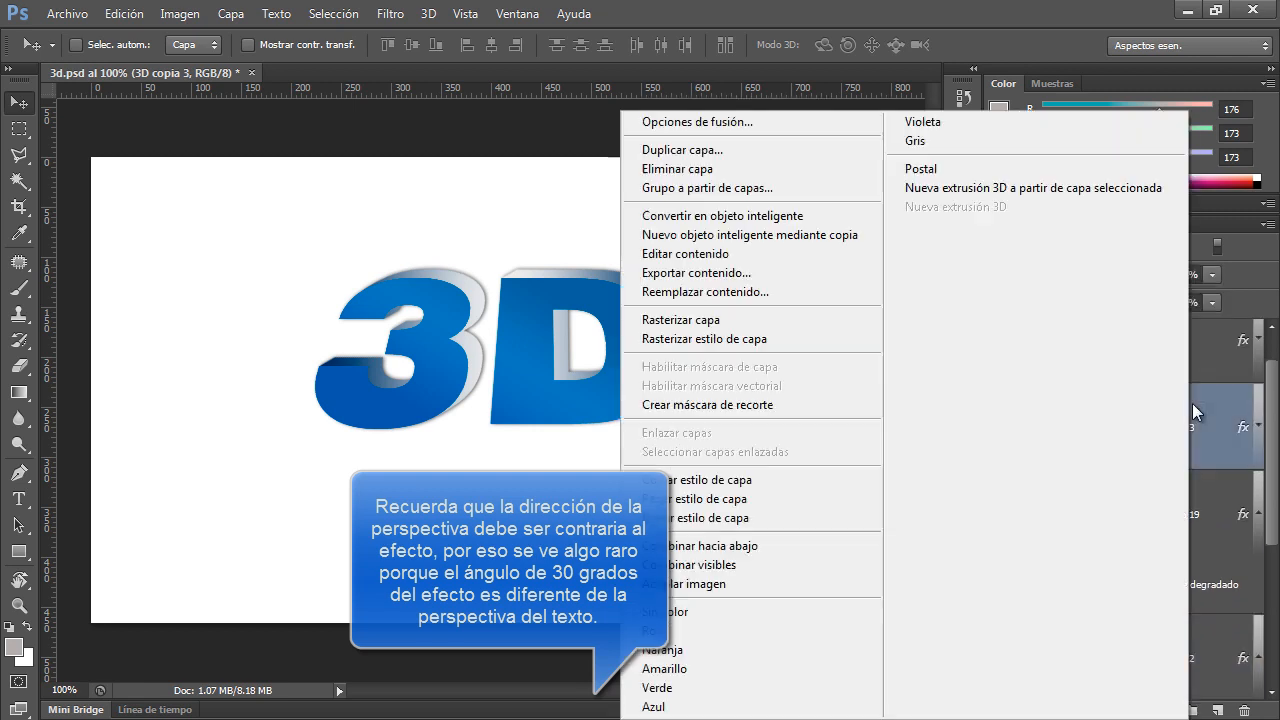
pyautogui.click(700, 498)
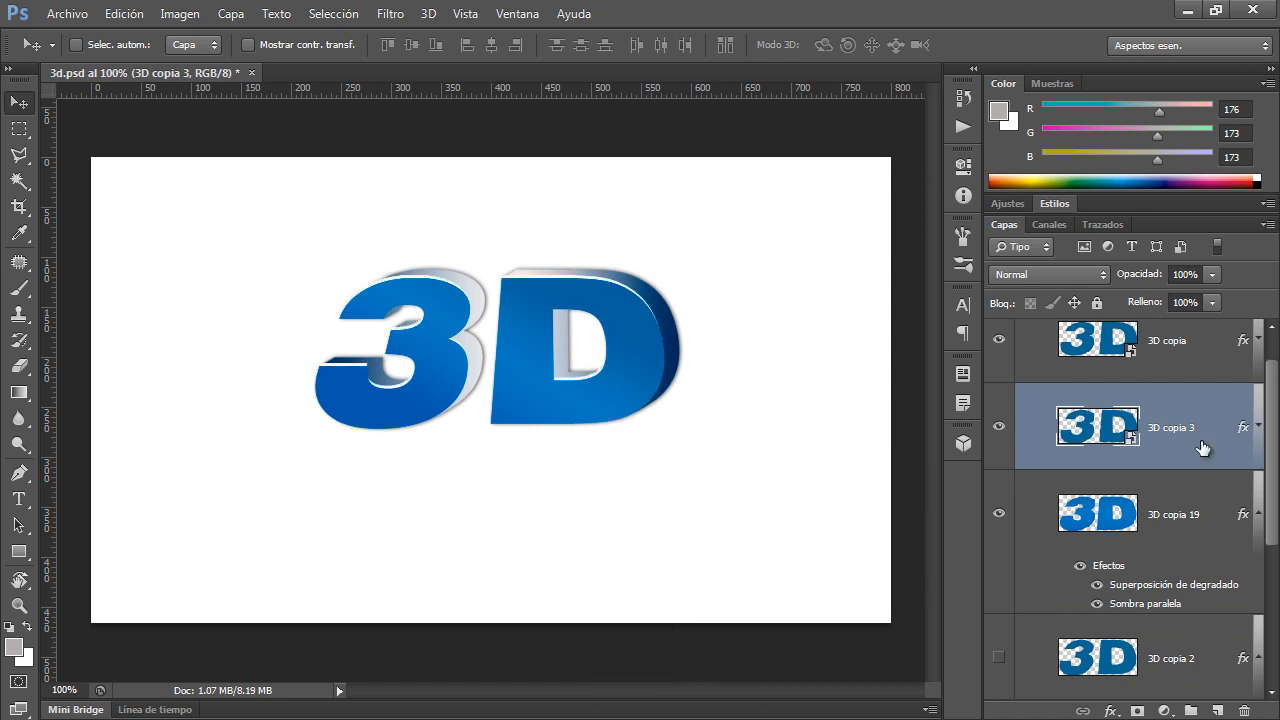
# - Add a Hue/Saturation adjustment layer above 3D copia with Hue set to -87, and collapse its properties
pyautogui.scroll(1, 1203, 447)
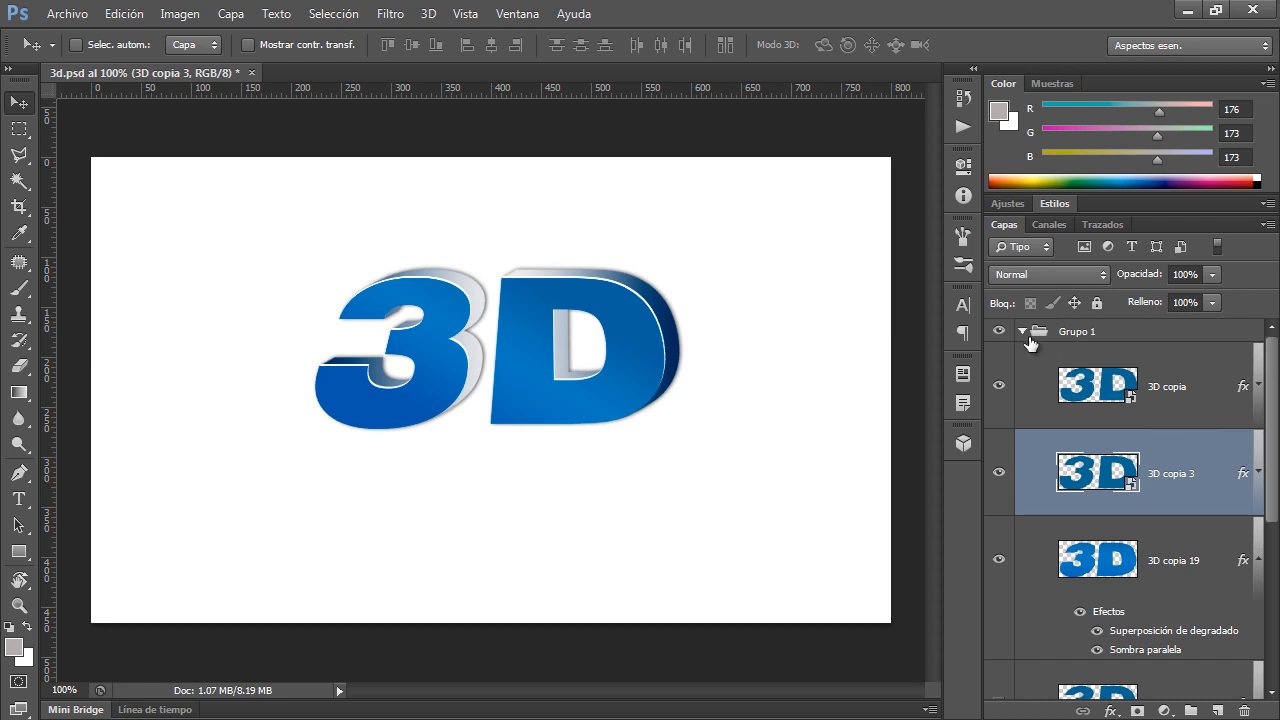
pyautogui.click(1152, 400)
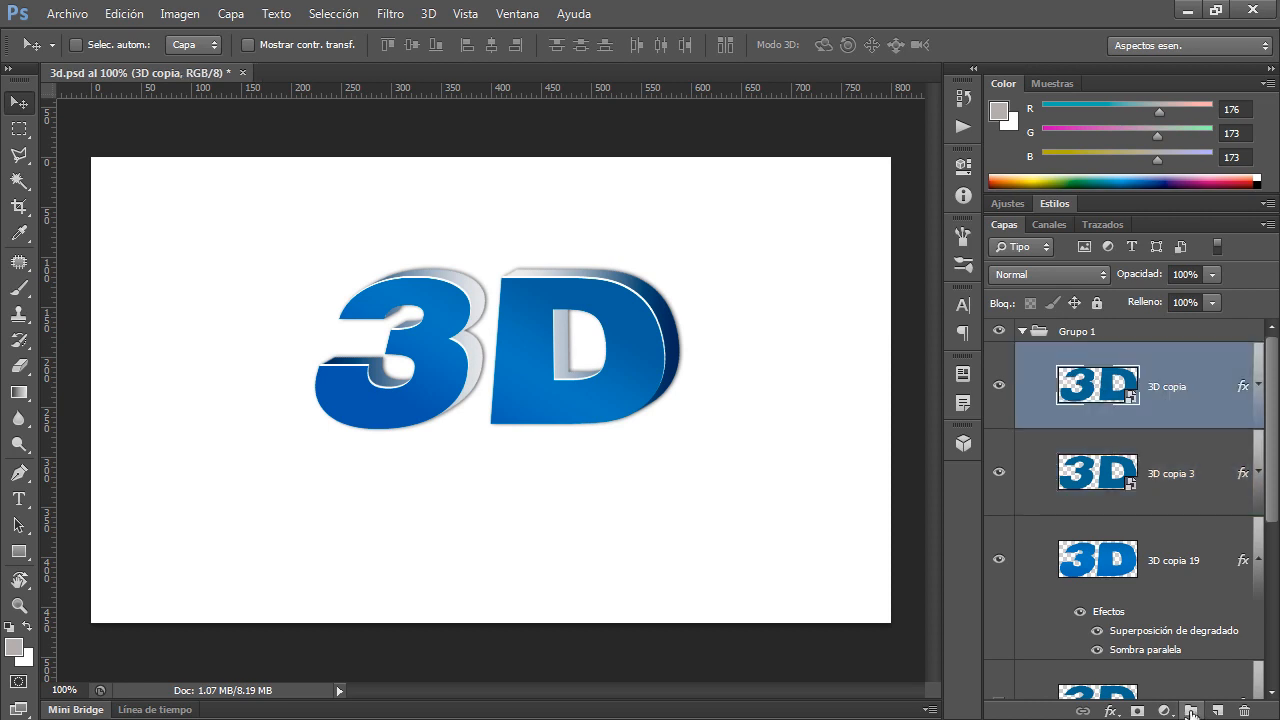
pyautogui.click(1165, 711)
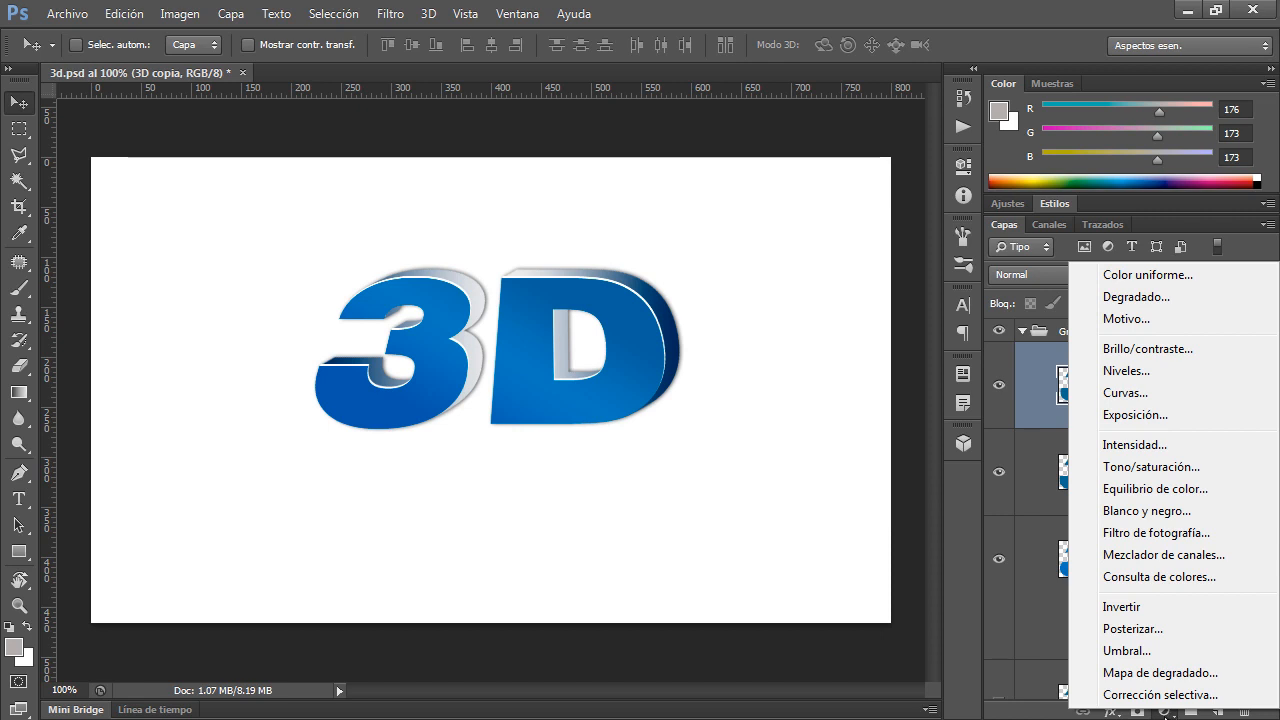
pyautogui.click(1195, 466)
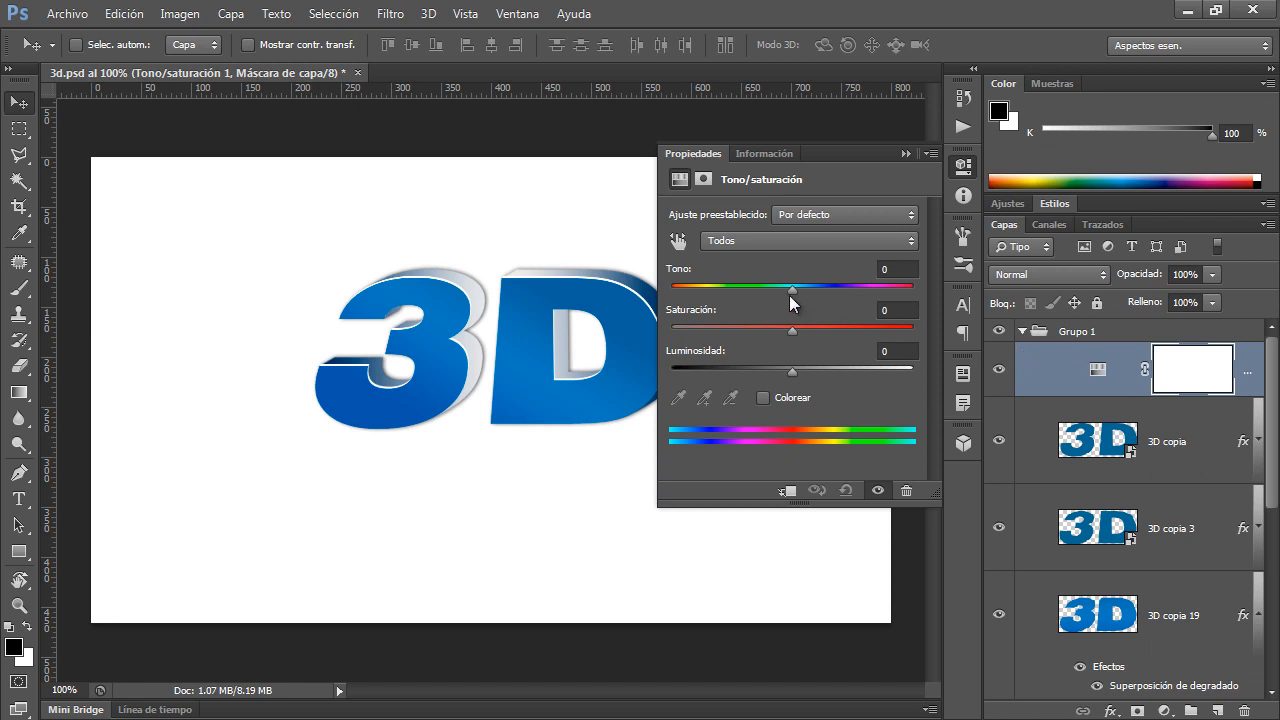
pyautogui.moveTo(793, 291); pyautogui.dragTo(716, 283)
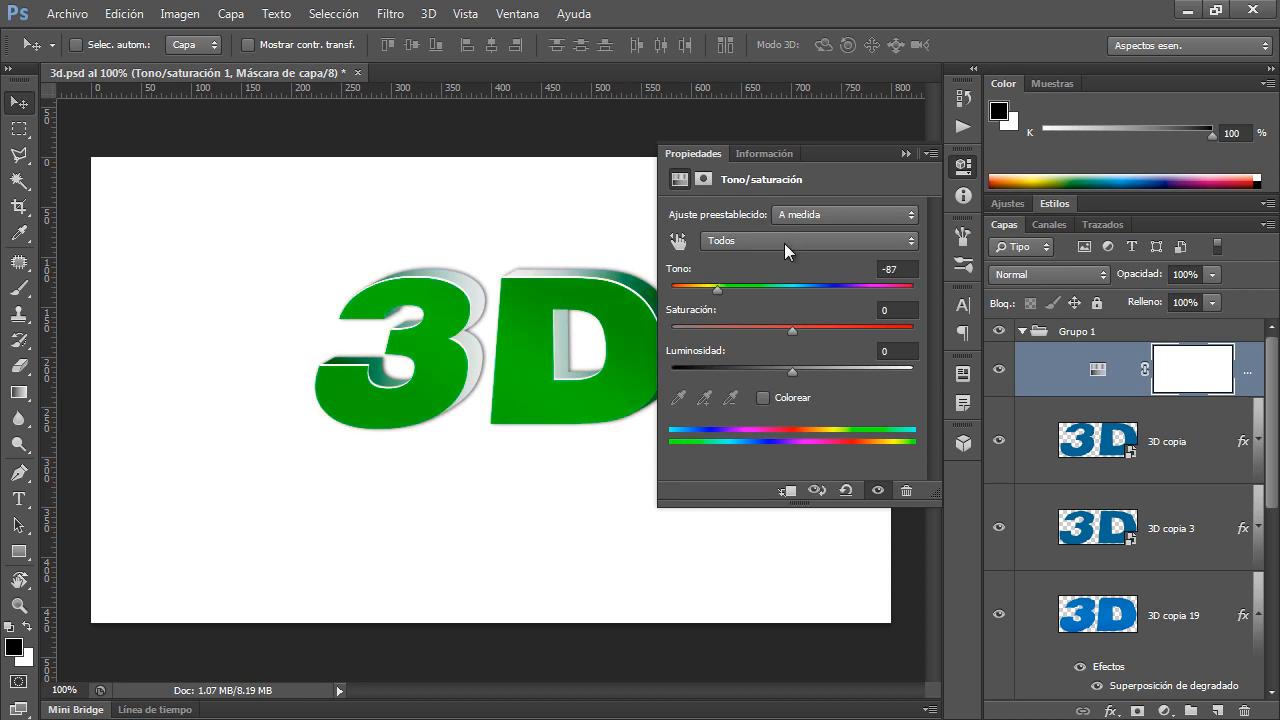
pyautogui.click(904, 153)
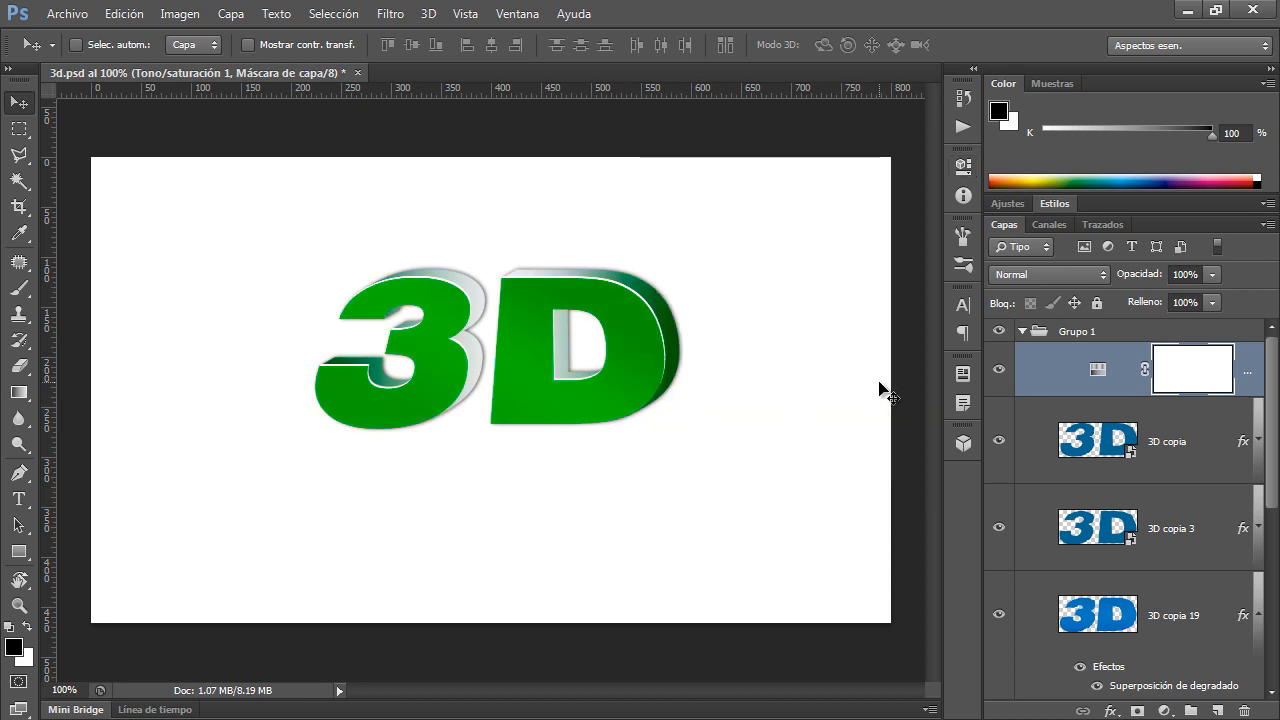